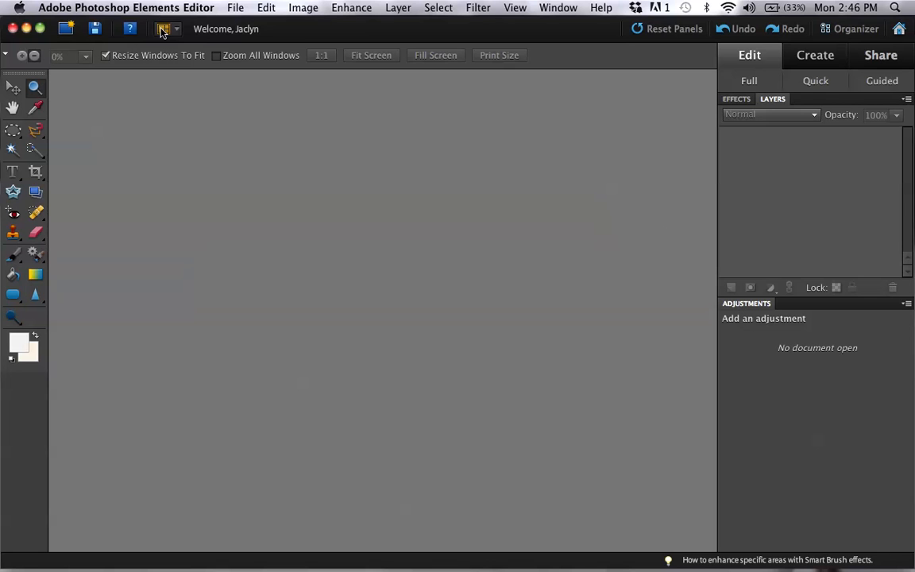
# - Open the image apples.psd from the Desktop
pyautogui.click(235, 7)
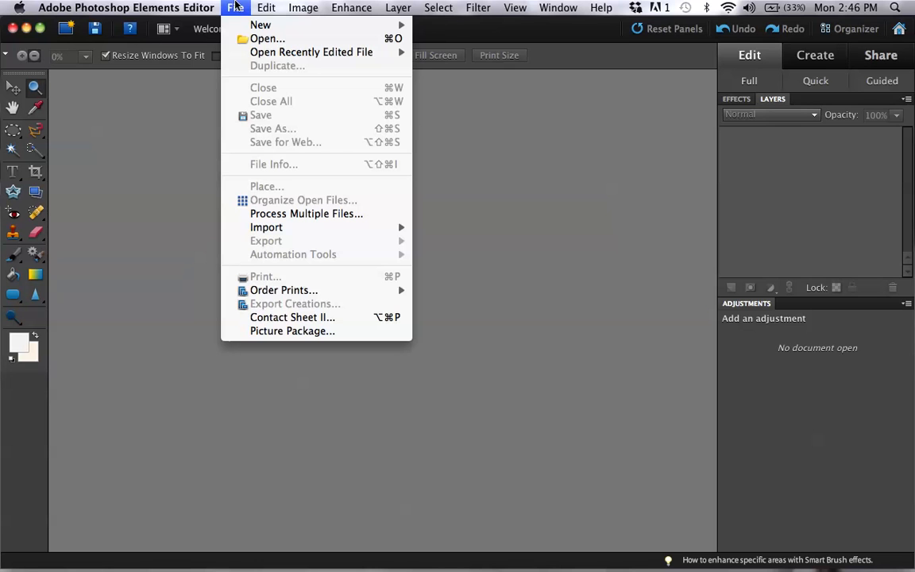
pyautogui.click(264, 38)
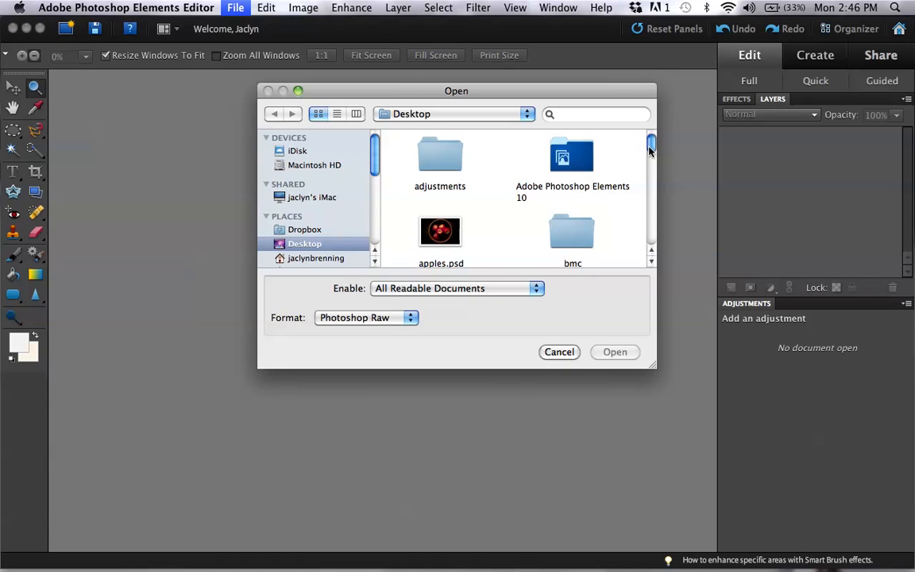
pyautogui.moveTo(650, 149)
pyautogui.mouseDown()
pyautogui.moveTo(649, 225)
pyautogui.moveTo(650, 143)
pyautogui.moveTo(649, 154)
pyautogui.mouseUp()
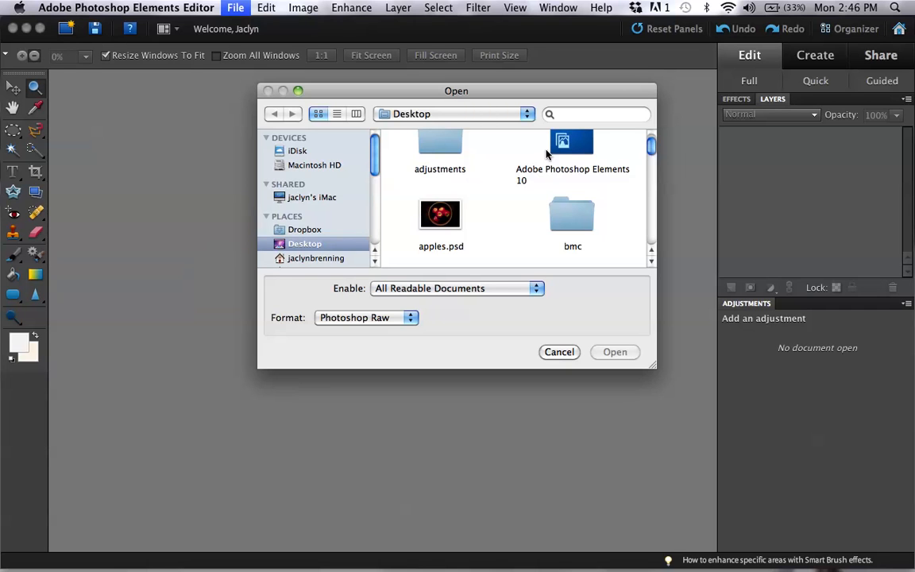
pyautogui.doubleClick(454, 223)
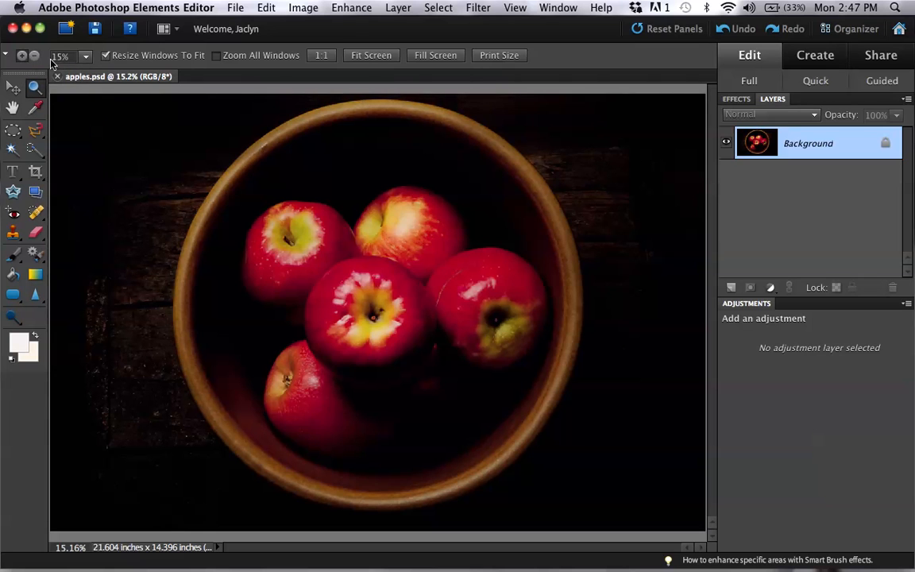
# - Zoom the apple image out to 8.33% and activate the Move tool
pyautogui.click(175, 206)
pyautogui.click(35, 56)
pyautogui.click(448, 353)
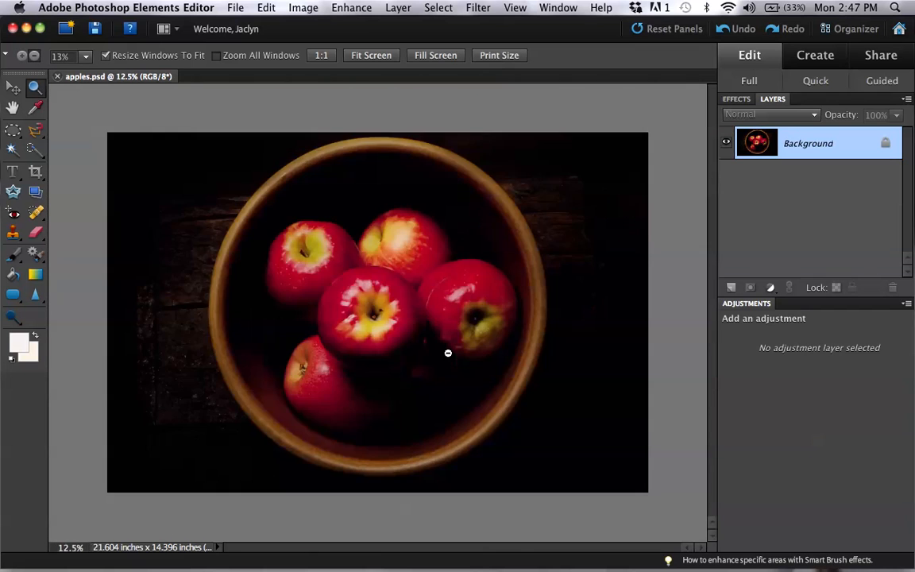
pyautogui.click(448, 352)
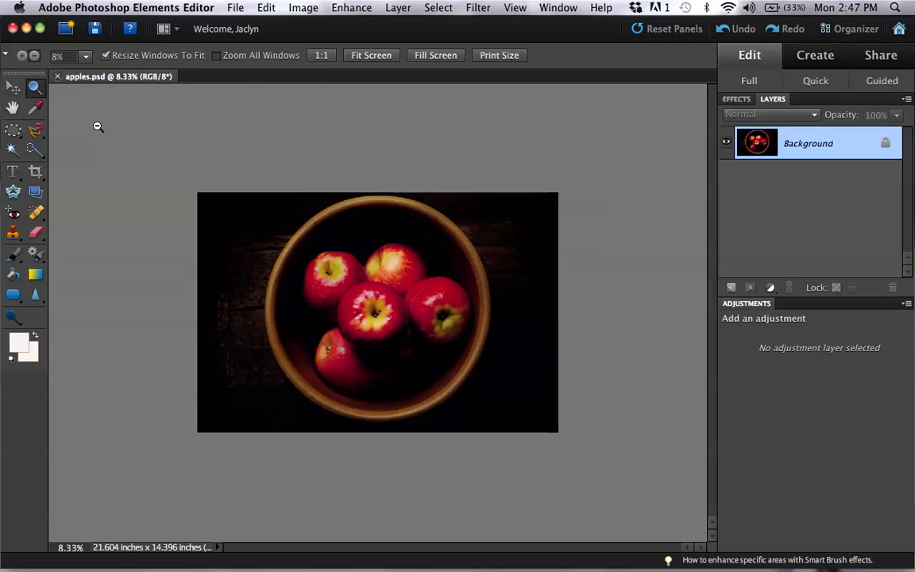
pyautogui.click(13, 88)
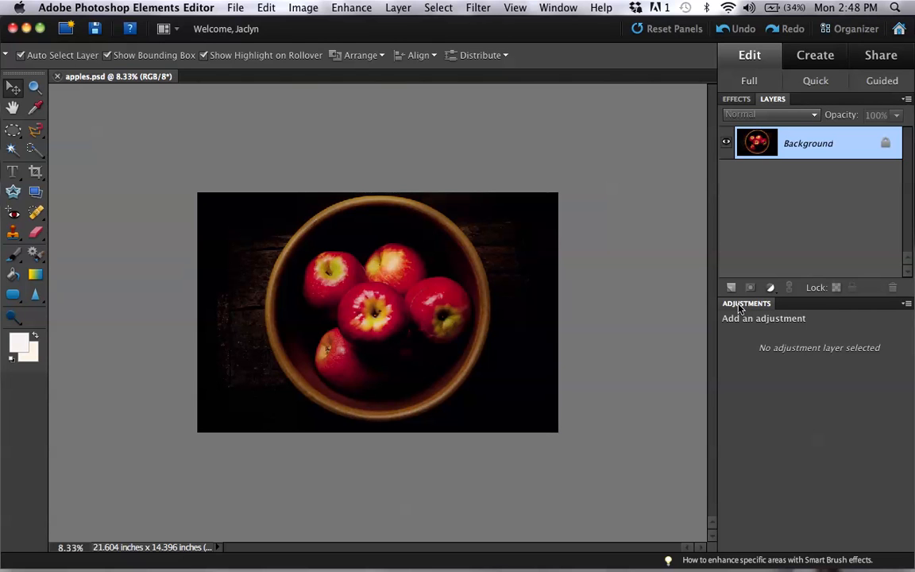
# - Add a Brightness/Contrast adjustment layer above the Background, keeping the default name, Normal mode and 100% opacity
pyautogui.click(572, 10)
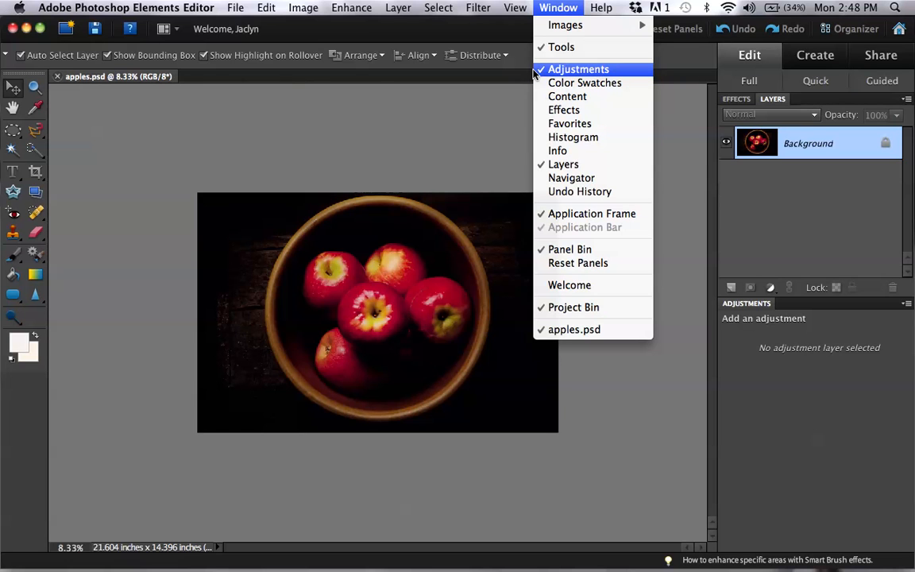
pyautogui.click(778, 347)
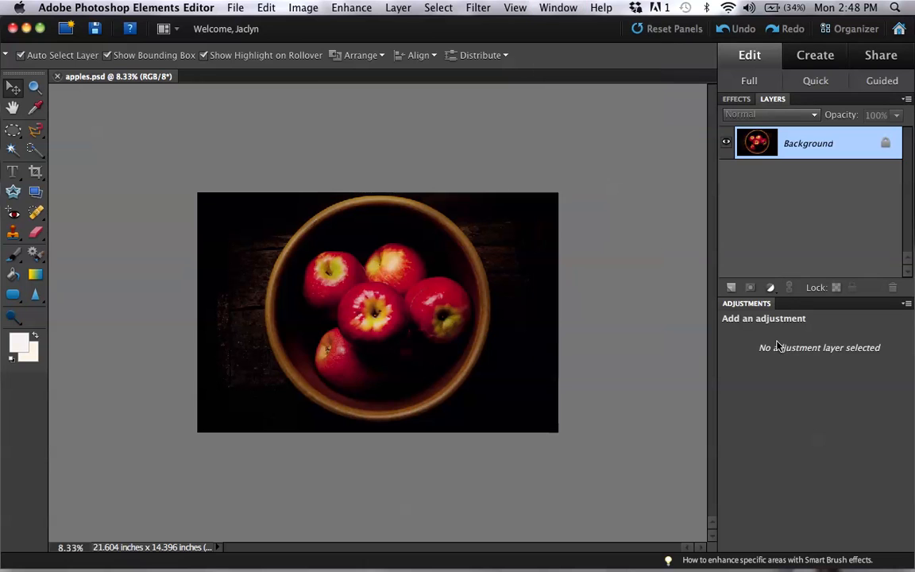
pyautogui.click(907, 305)
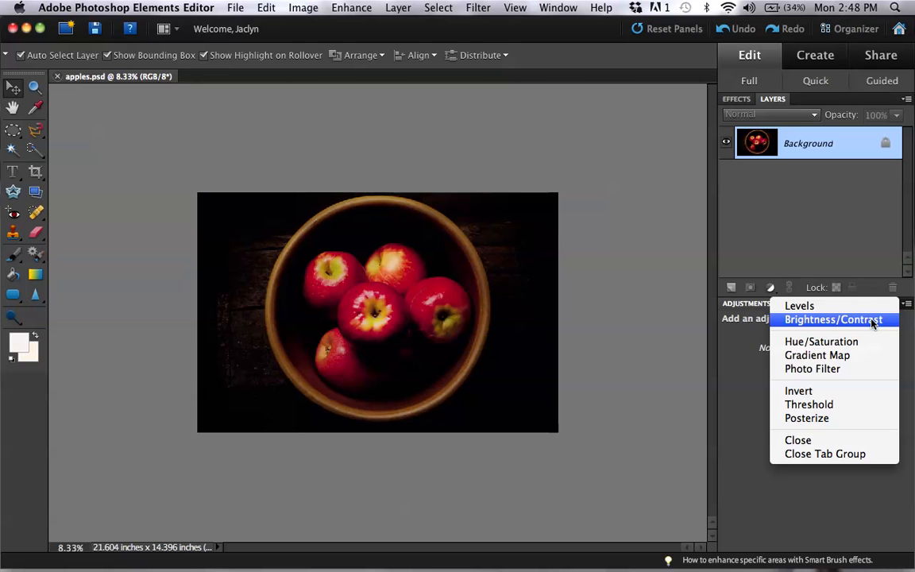
pyautogui.click(872, 320)
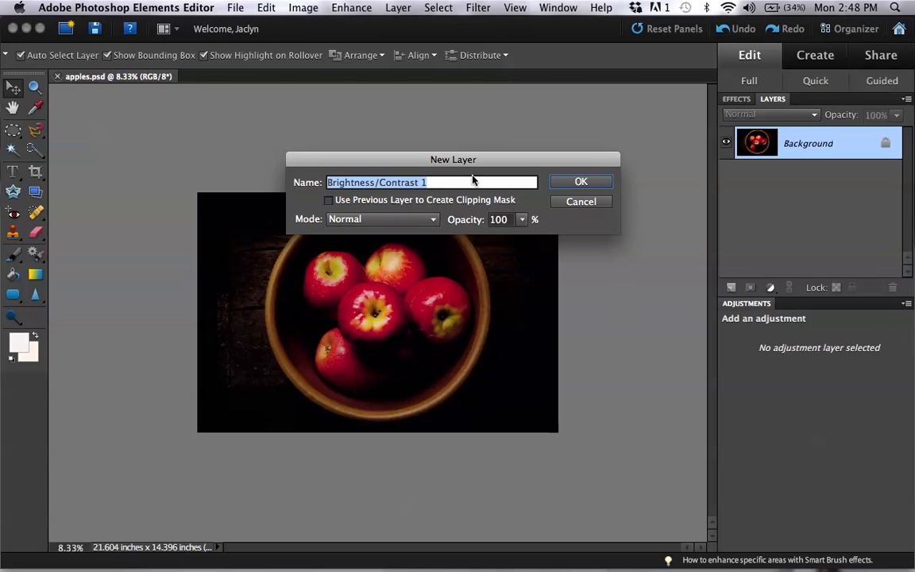
pyautogui.click(568, 183)
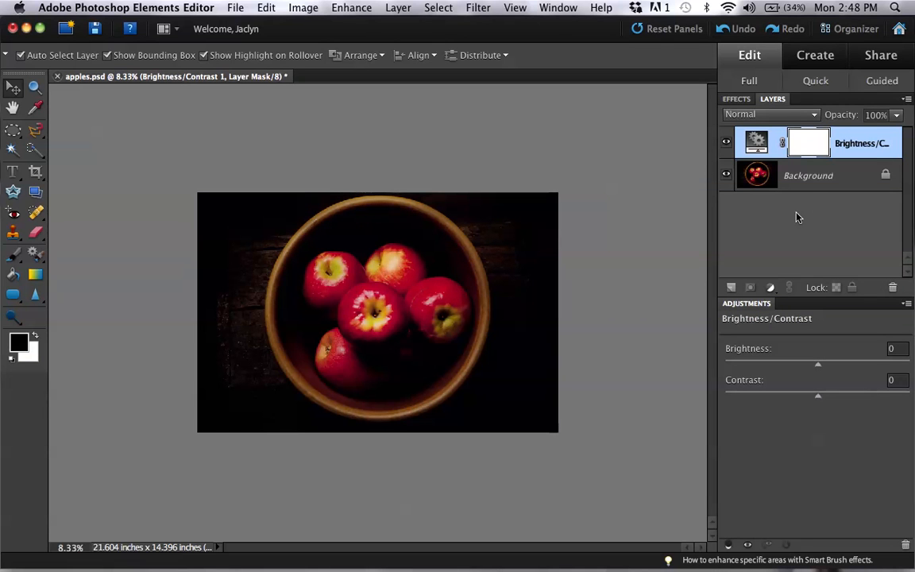
# - Switch between the Background and Brightness/Contrast layers to compare their adjustment options, and look through the available adjustment types
pyautogui.click(763, 176)
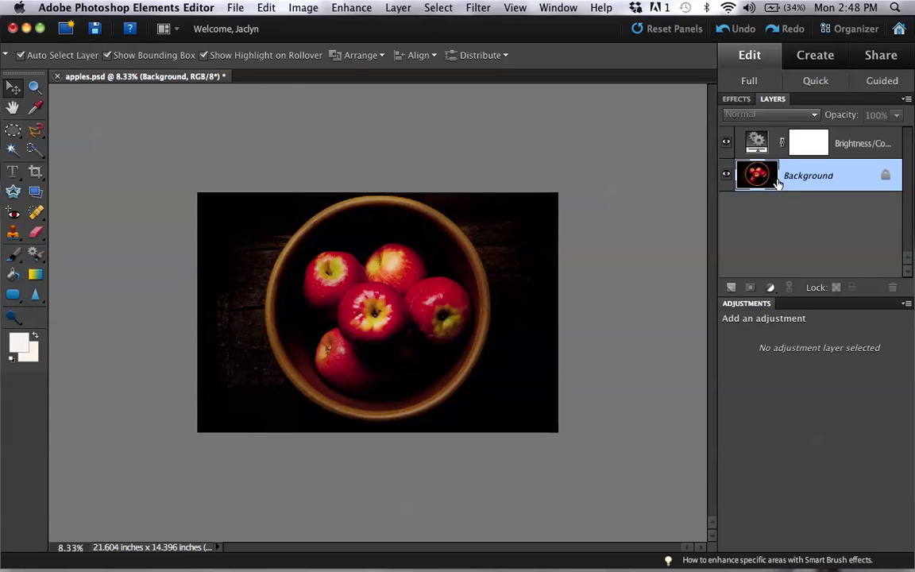
pyautogui.click(770, 148)
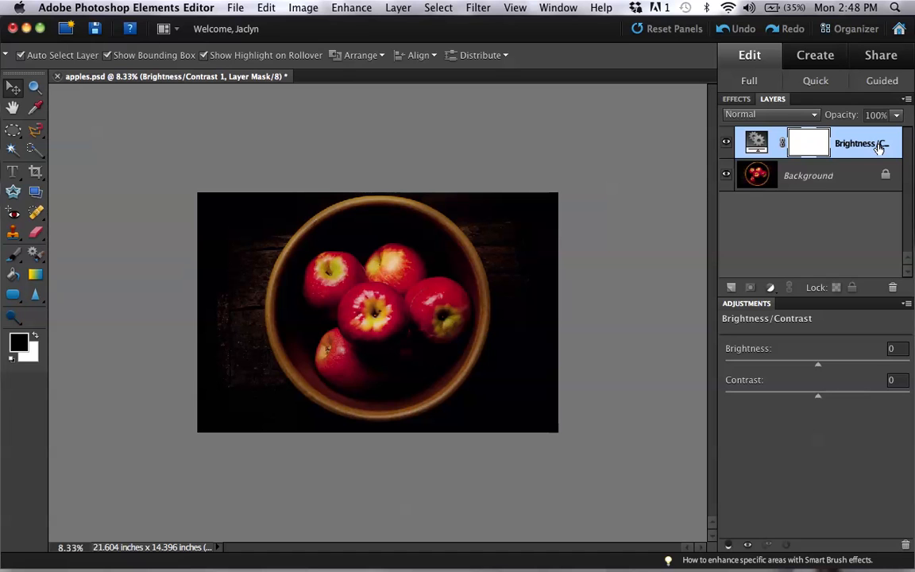
pyautogui.click(826, 191)
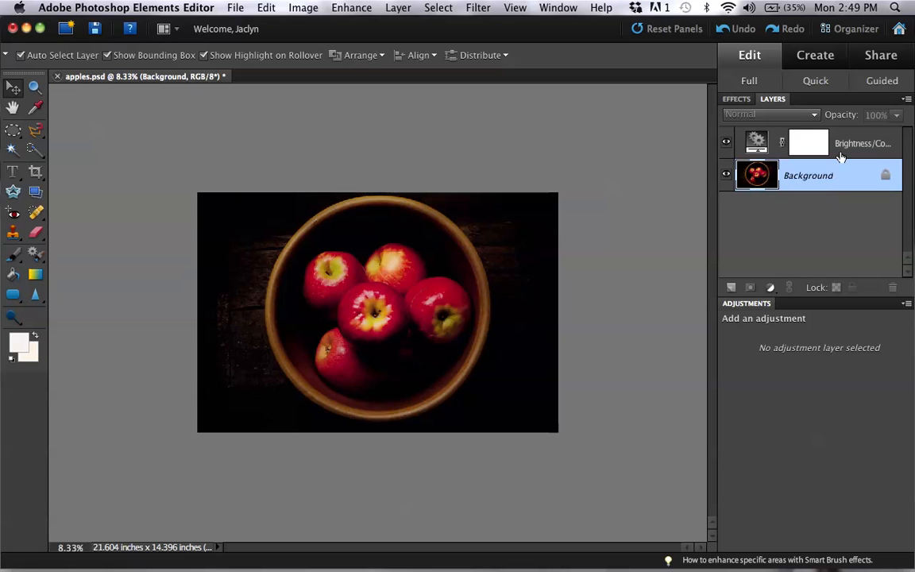
pyautogui.click(840, 155)
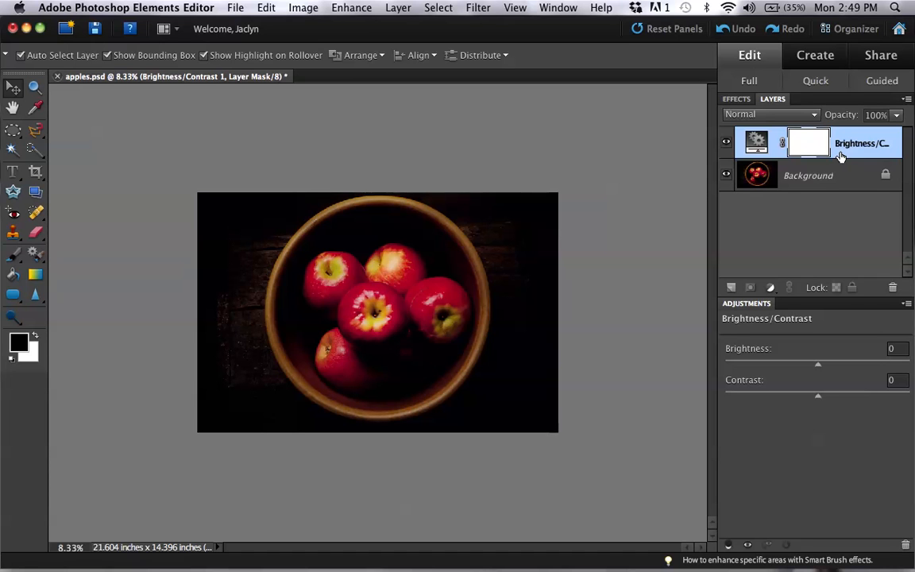
pyautogui.click(781, 183)
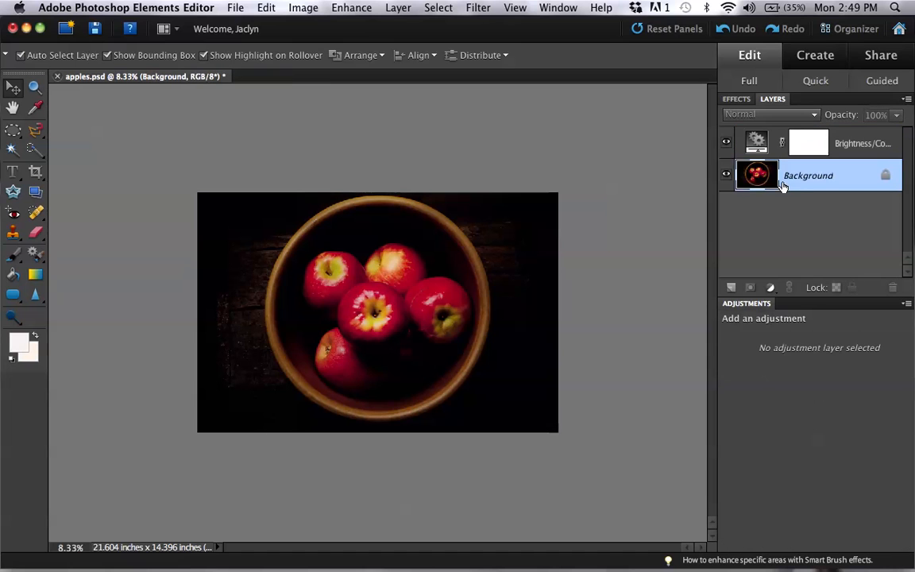
pyautogui.click(858, 149)
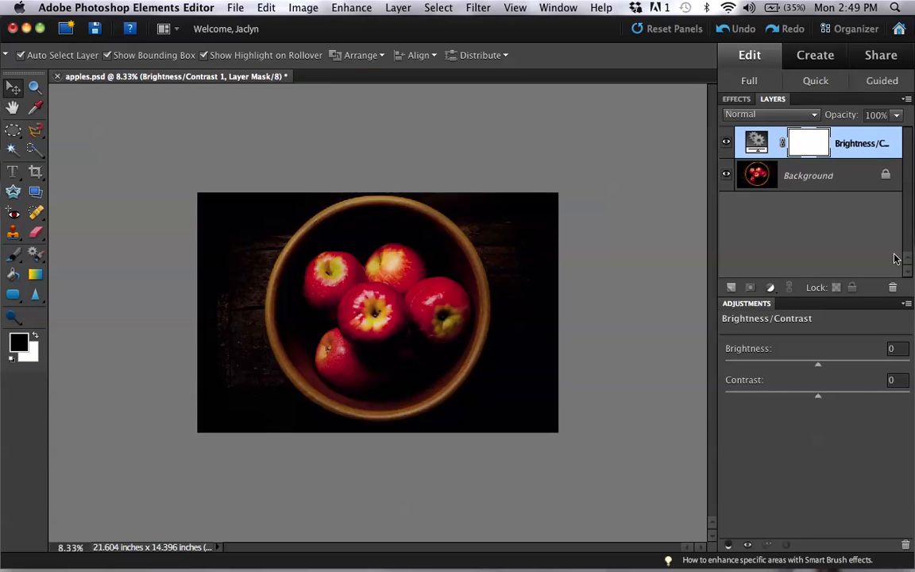
pyautogui.click(906, 305)
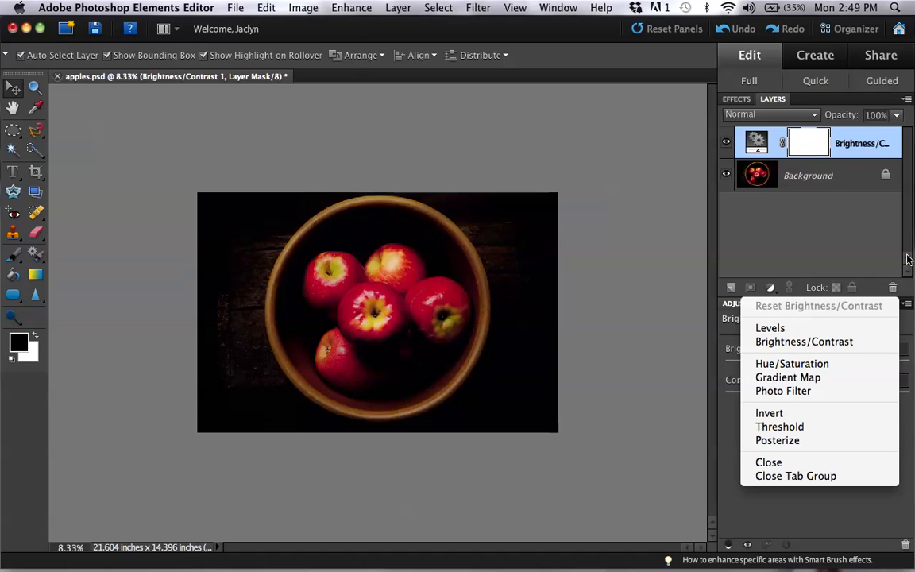
pyautogui.click(907, 305)
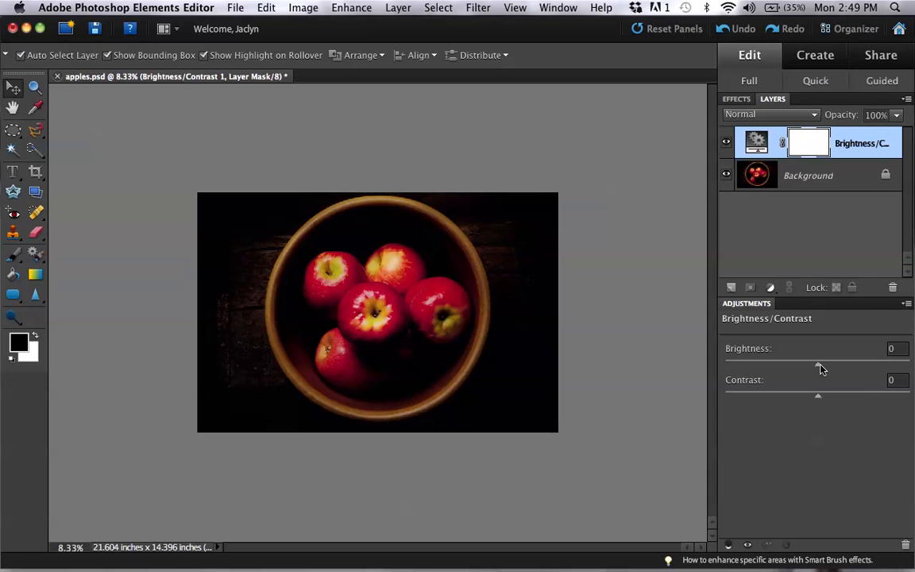
# - Set the adjustment layer's brightness to 30 and contrast to -32
pyautogui.moveTo(814, 368); pyautogui.dragTo(837, 367)
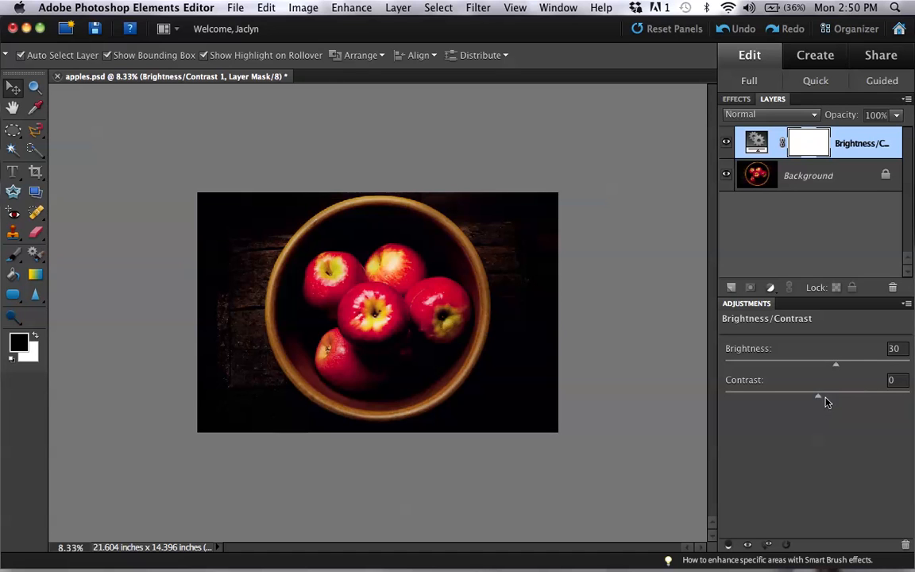
pyautogui.moveTo(819, 398); pyautogui.dragTo(759, 393)
pyautogui.moveTo(849, 140); pyautogui.dragTo(892, 287)
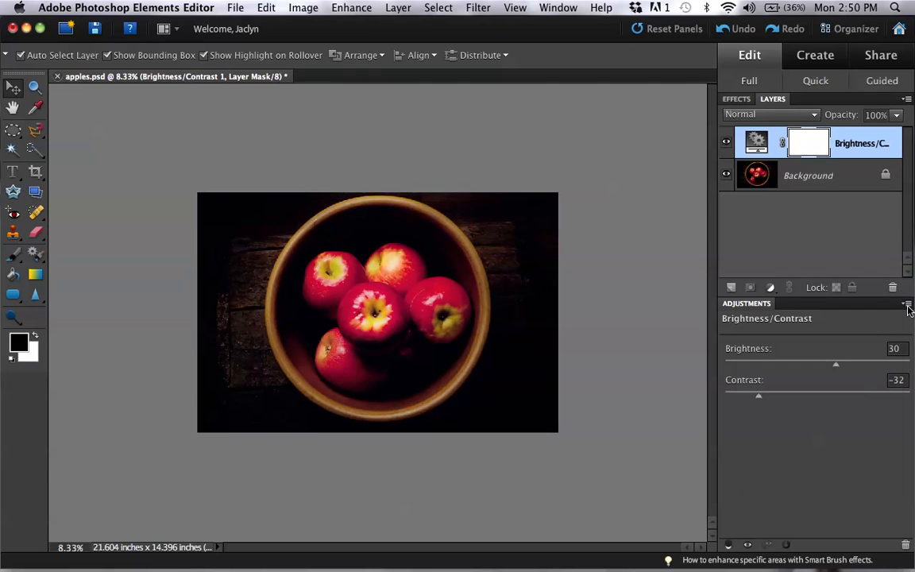
# - Add a Hue/Saturation adjustment layer with default settings, try a saturation of -100, and return it to 0
pyautogui.click(908, 306)
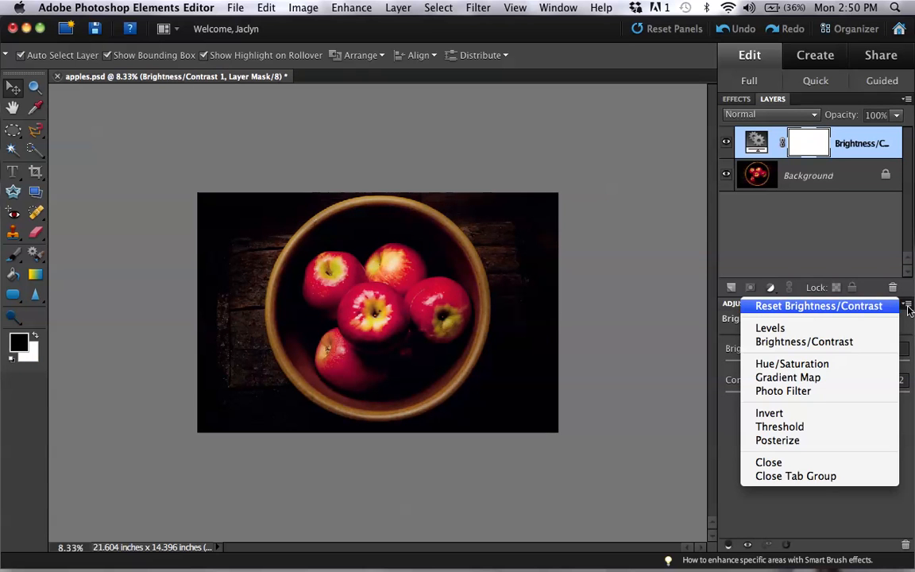
pyautogui.click(794, 364)
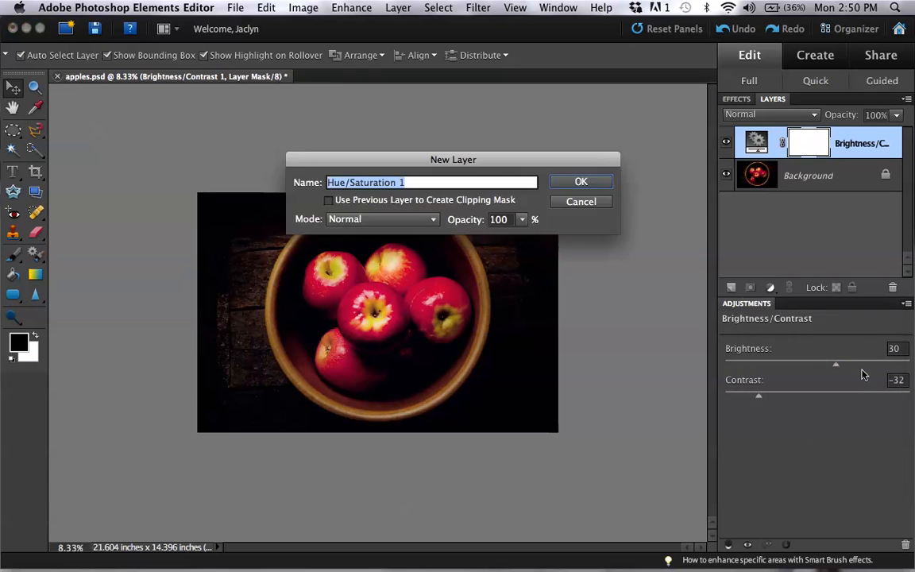
pyautogui.click(592, 182)
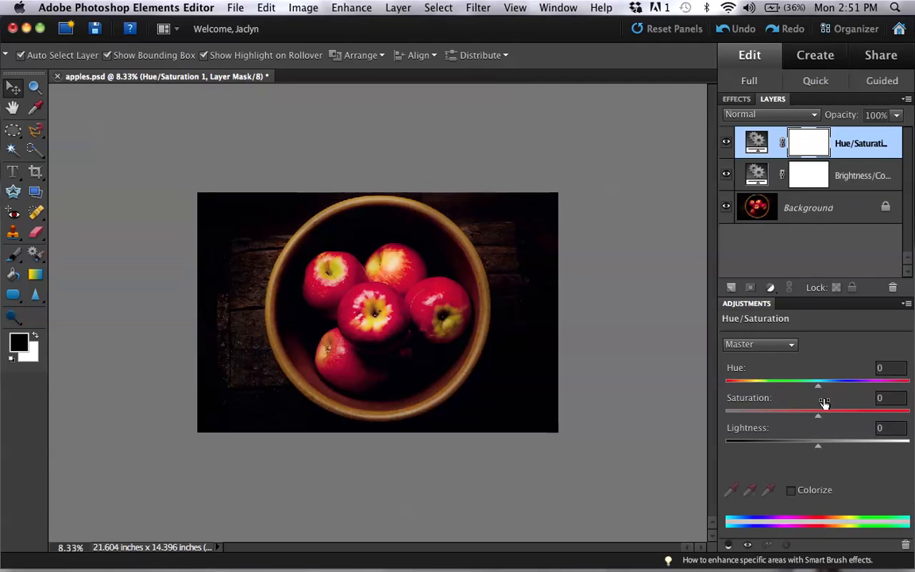
pyautogui.moveTo(819, 419); pyautogui.dragTo(718, 416)
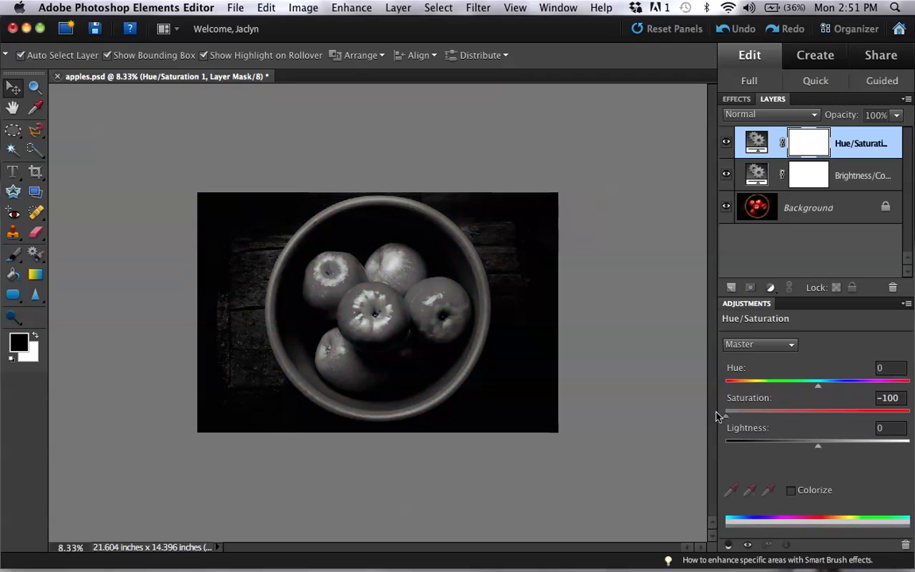
pyautogui.moveTo(719, 417); pyautogui.dragTo(819, 423)
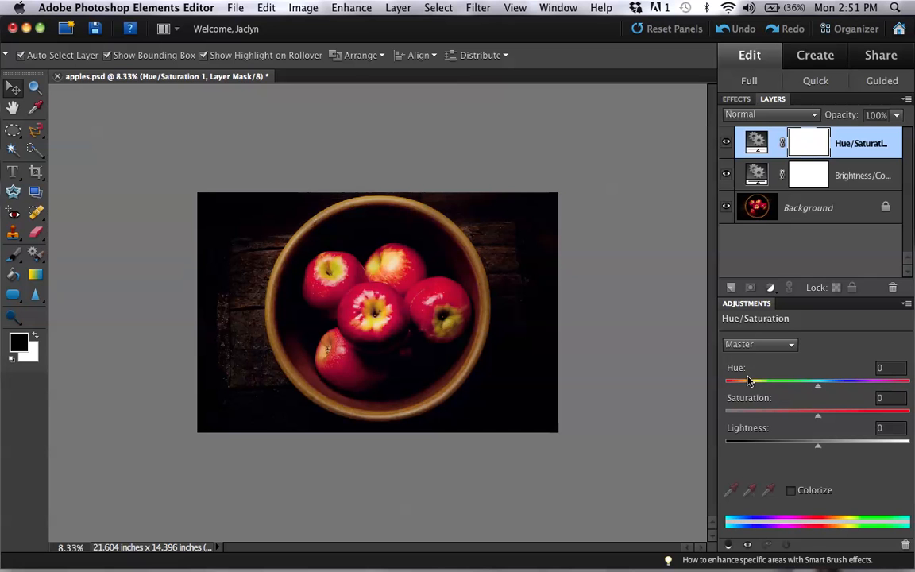
# - Try the hue adjustment, set hue back to 0, and delete the Hue/Saturation layer
pyautogui.moveTo(819, 384)
pyautogui.mouseDown()
pyautogui.moveTo(772, 388)
pyautogui.moveTo(878, 384)
pyautogui.moveTo(822, 385)
pyautogui.mouseUp()
pyautogui.moveTo(899, 368); pyautogui.dragTo(874, 369)
pyautogui.write('0')
pyautogui.press('Return')
pyautogui.moveTo(820, 451)
pyautogui.mouseDown()
pyautogui.moveTo(834, 450)
pyautogui.moveTo(769, 453)
pyautogui.moveTo(819, 451)
pyautogui.mouseUp()
pyautogui.moveTo(868, 139); pyautogui.dragTo(891, 288)
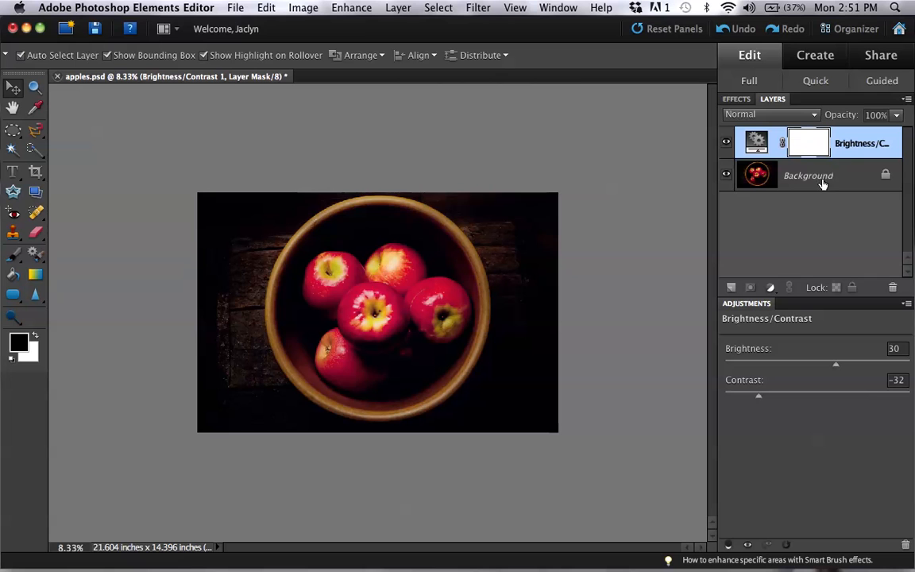
# - Add a Photo Filter adjustment layer above the Brightness/Contrast layer and set its filter to Cooling Filter (80)
pyautogui.click(851, 180)
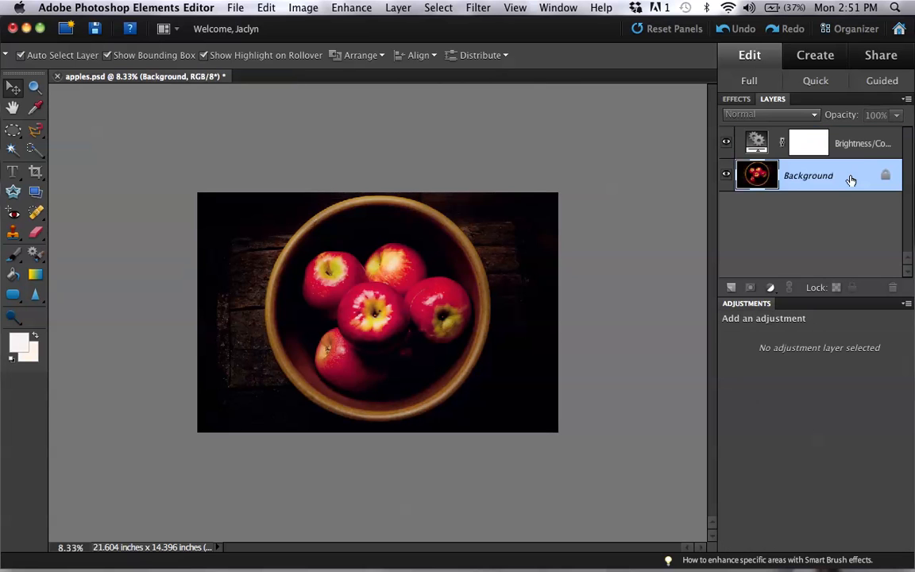
pyautogui.click(868, 143)
pyautogui.click(907, 303)
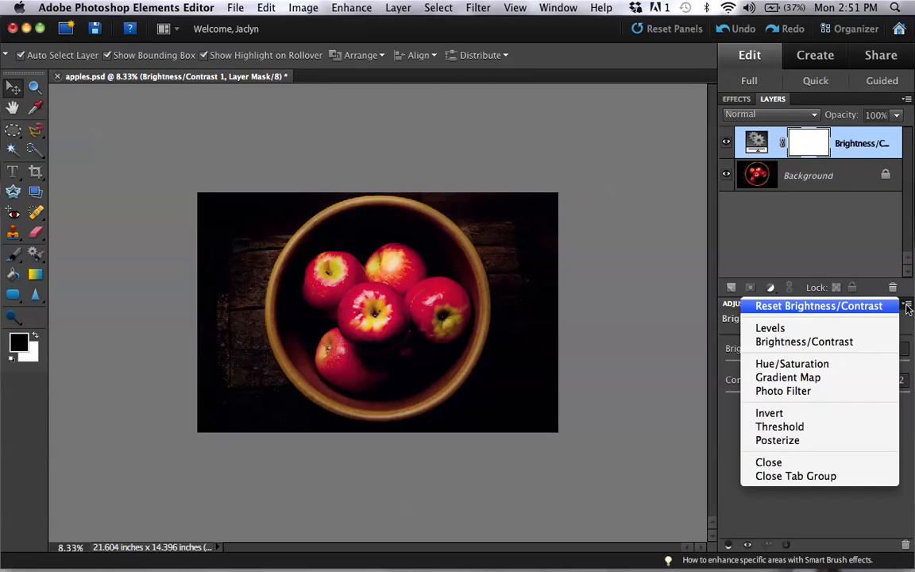
pyautogui.click(850, 393)
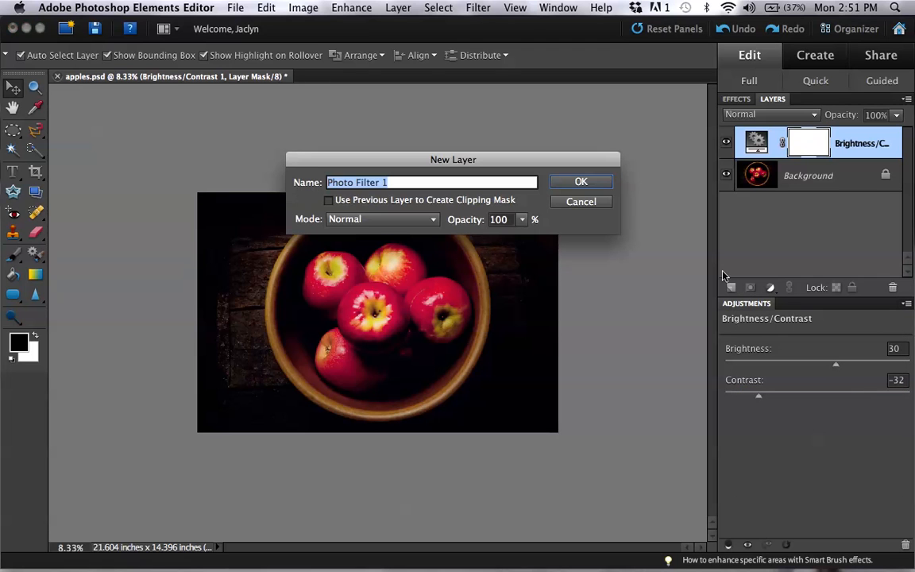
pyautogui.click(583, 182)
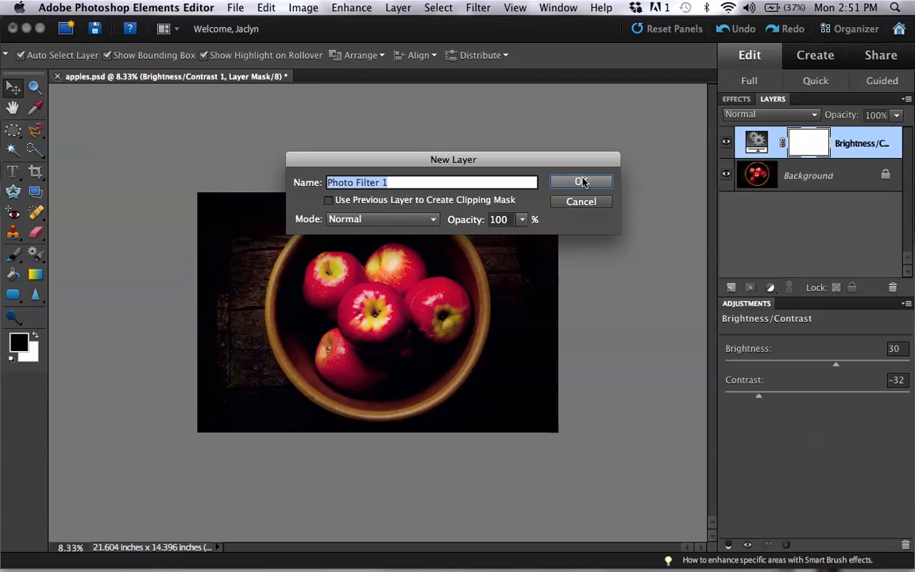
pyautogui.click(582, 182)
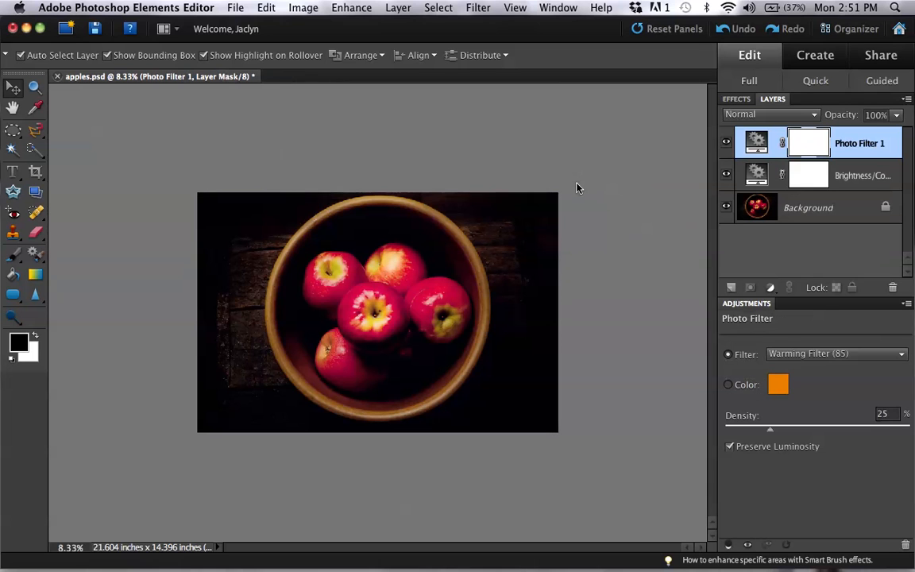
pyautogui.click(872, 352)
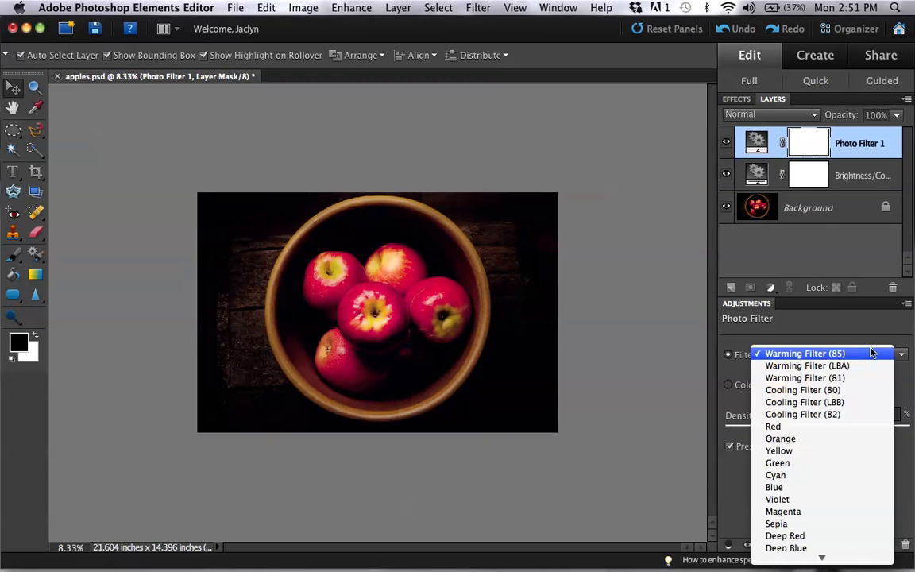
pyautogui.click(837, 394)
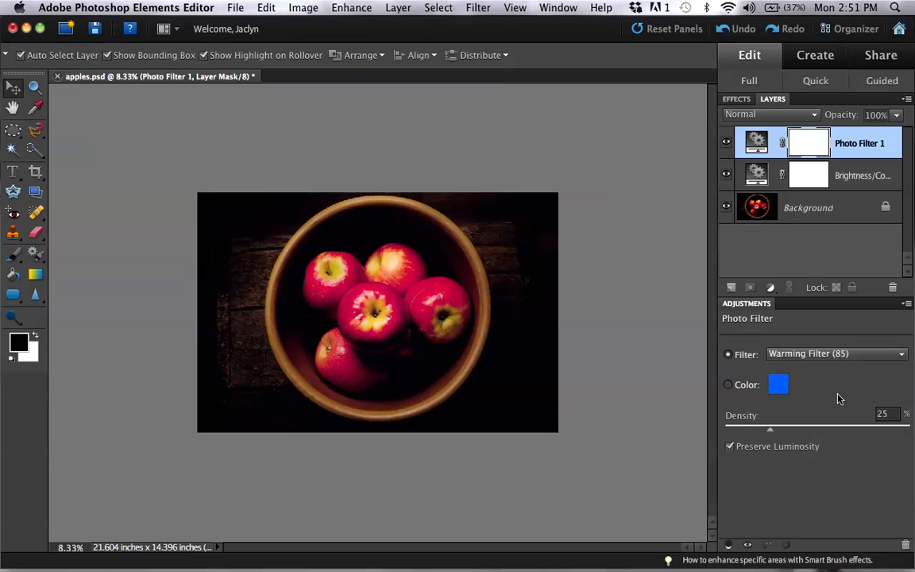
# - Try the Sepia, Deep Blue, Green and Orange photo filters on the Photo Filter layer, and set the filter to Cooling Filter (80)
pyautogui.click(858, 358)
pyautogui.click(843, 488)
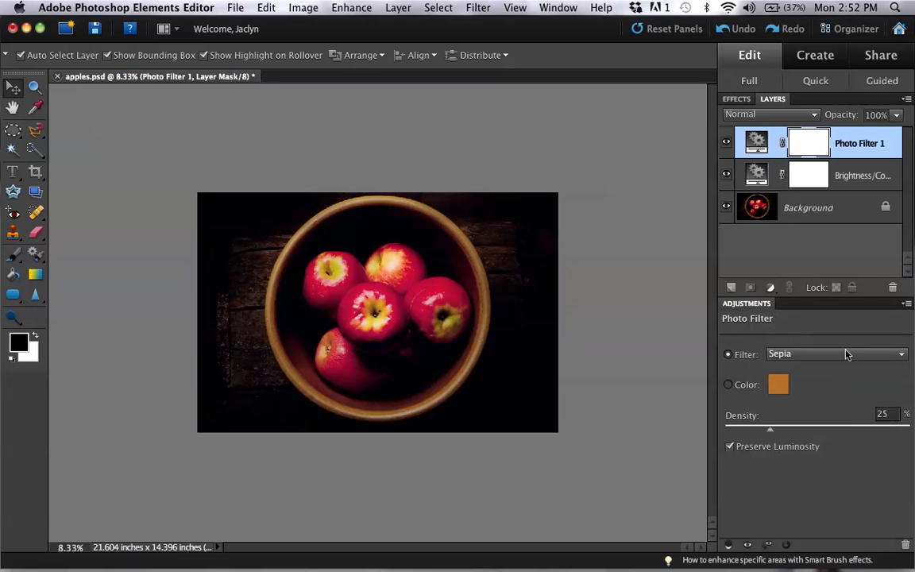
pyautogui.click(808, 358)
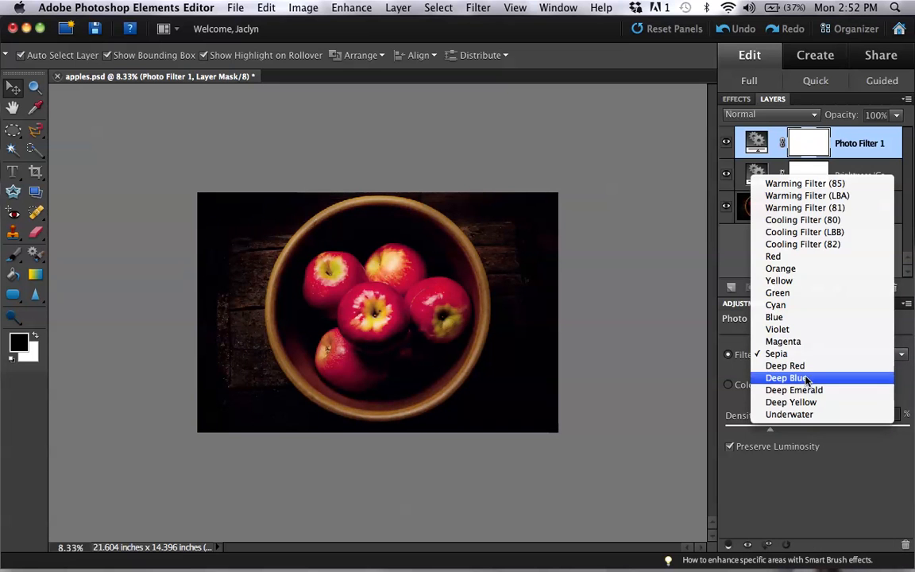
pyautogui.click(808, 377)
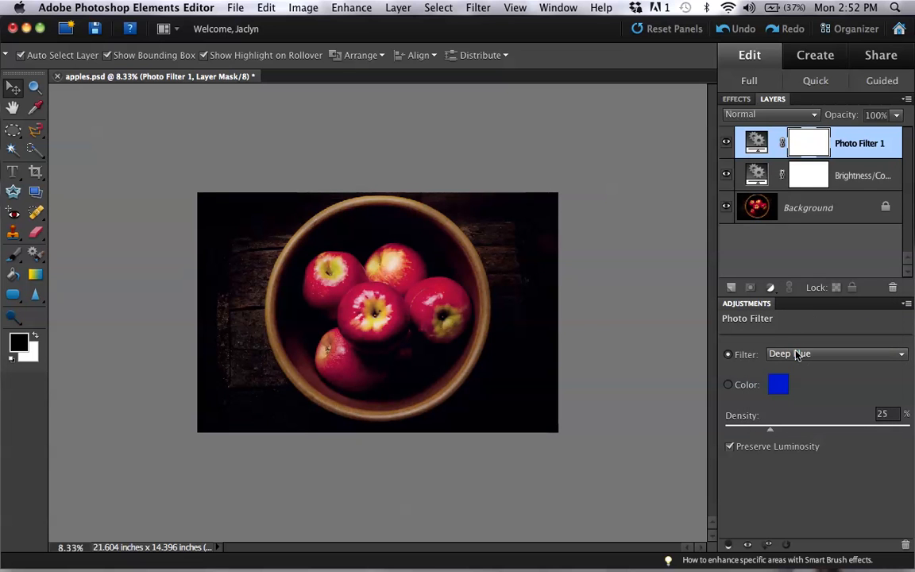
pyautogui.click(786, 354)
pyautogui.click(802, 274)
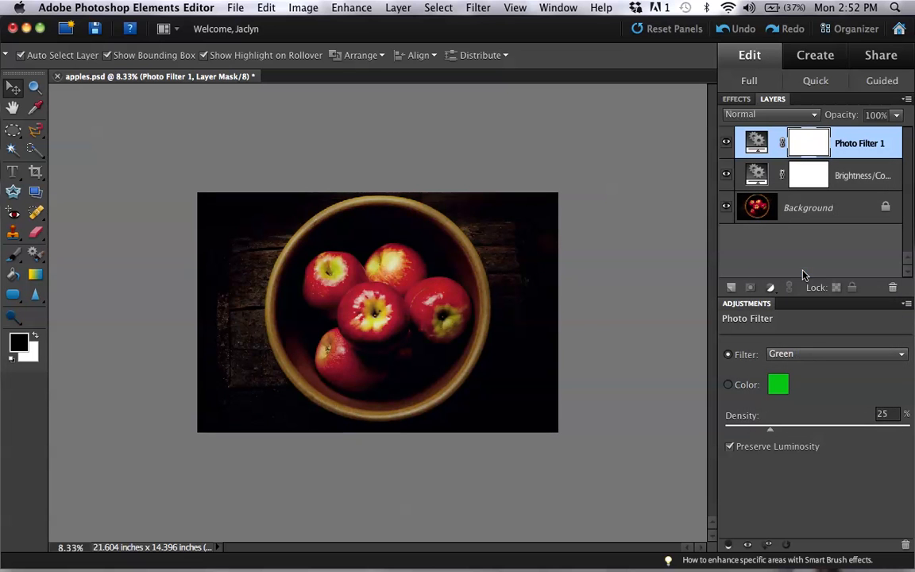
pyautogui.click(808, 354)
pyautogui.click(802, 329)
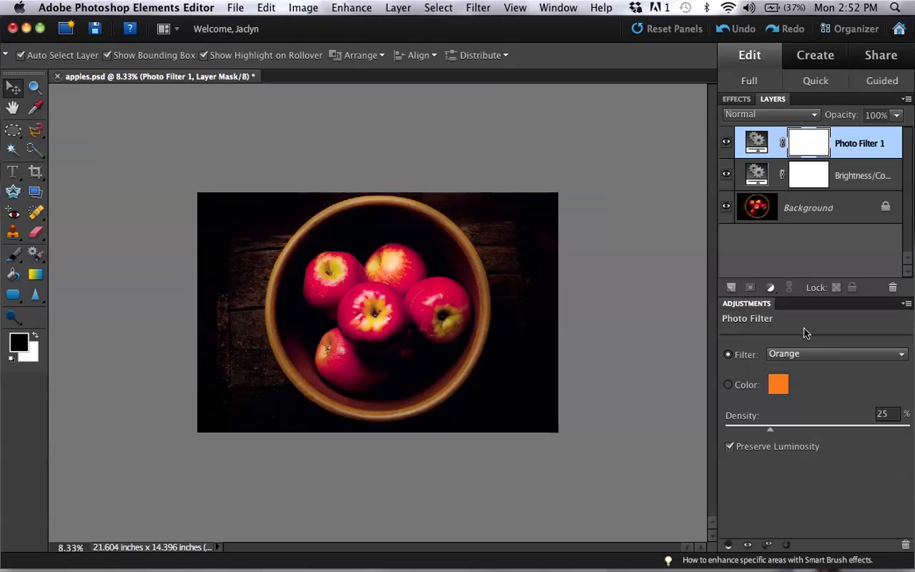
pyautogui.click(826, 359)
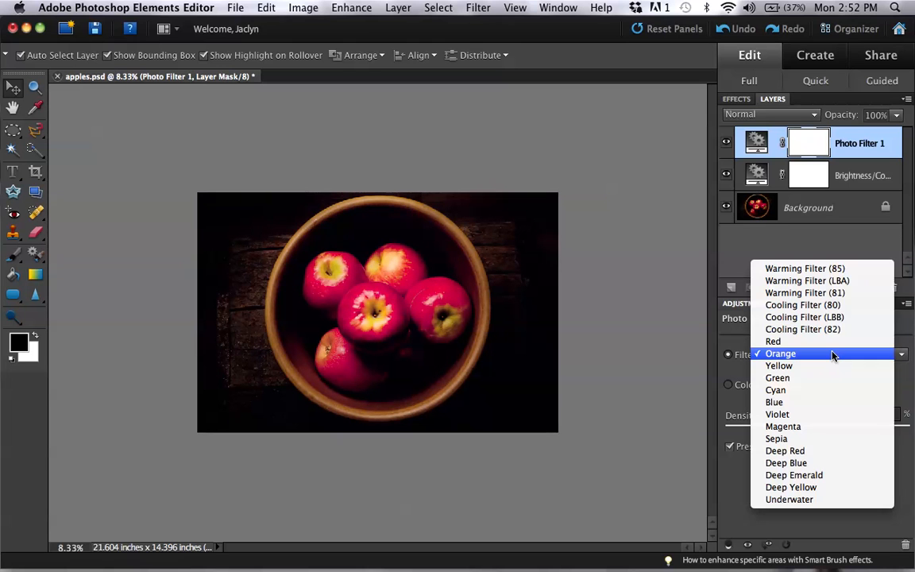
pyautogui.click(855, 305)
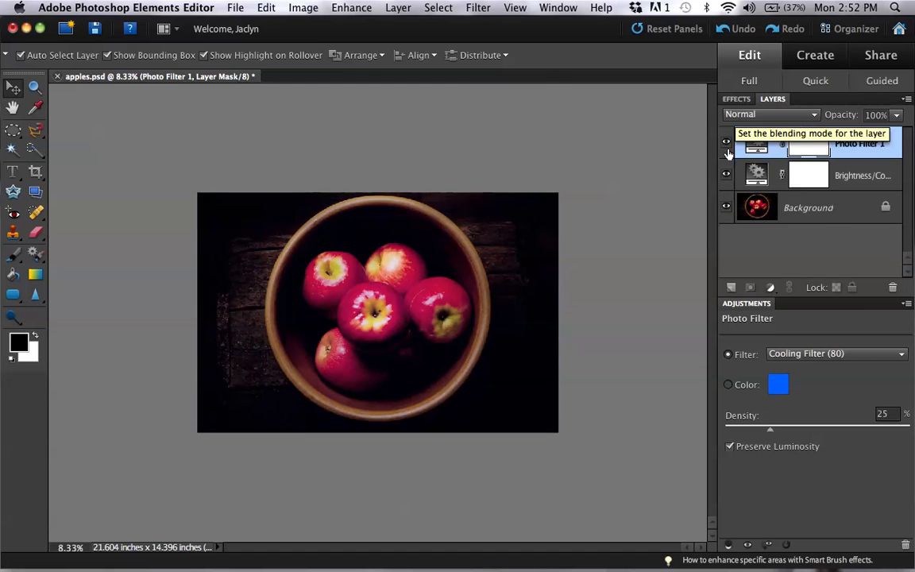
# - Select the Background layer and switch the Photo Filter and Brightness/Contrast layers off and on to compare the edit with the original
pyautogui.click(798, 221)
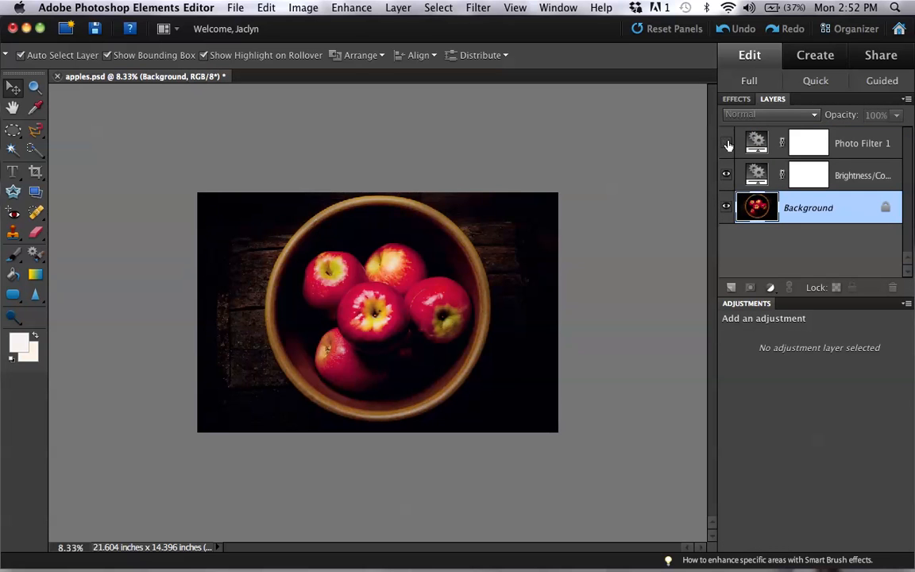
pyautogui.click(726, 143)
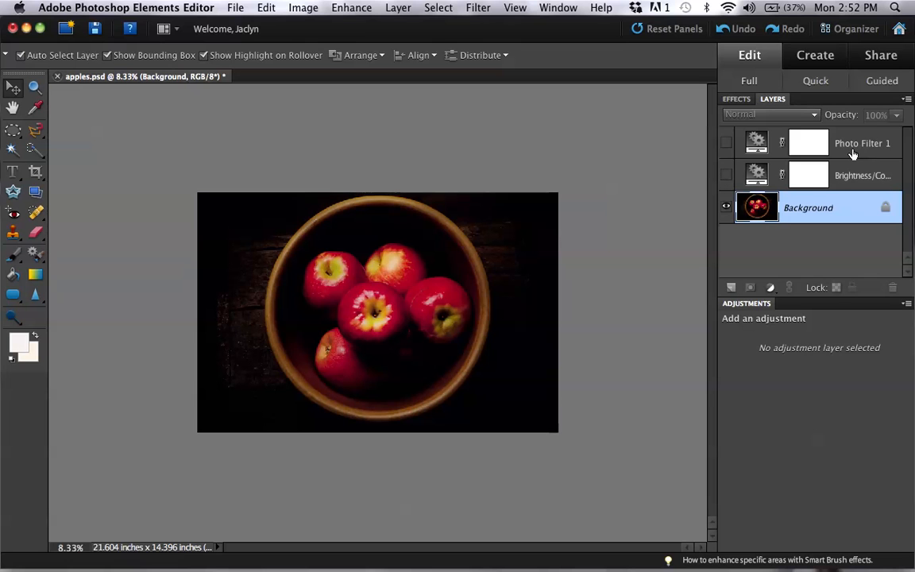
pyautogui.click(725, 176)
pyautogui.click(725, 144)
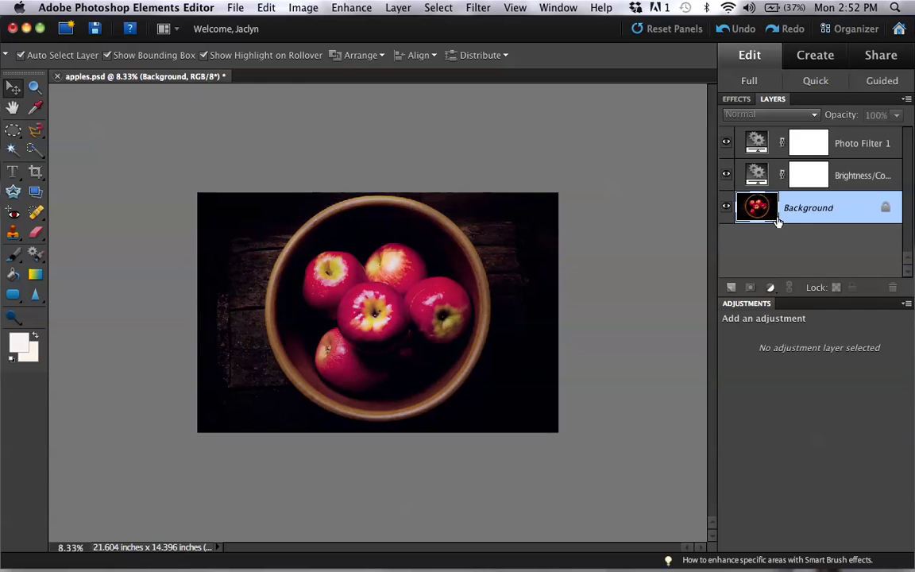
pyautogui.click(726, 175)
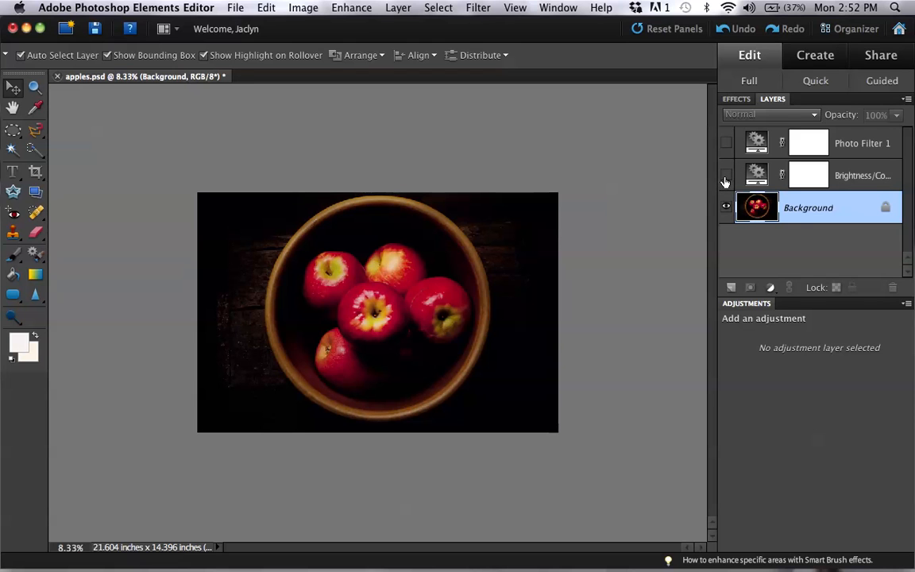
pyautogui.click(725, 178)
pyautogui.click(726, 142)
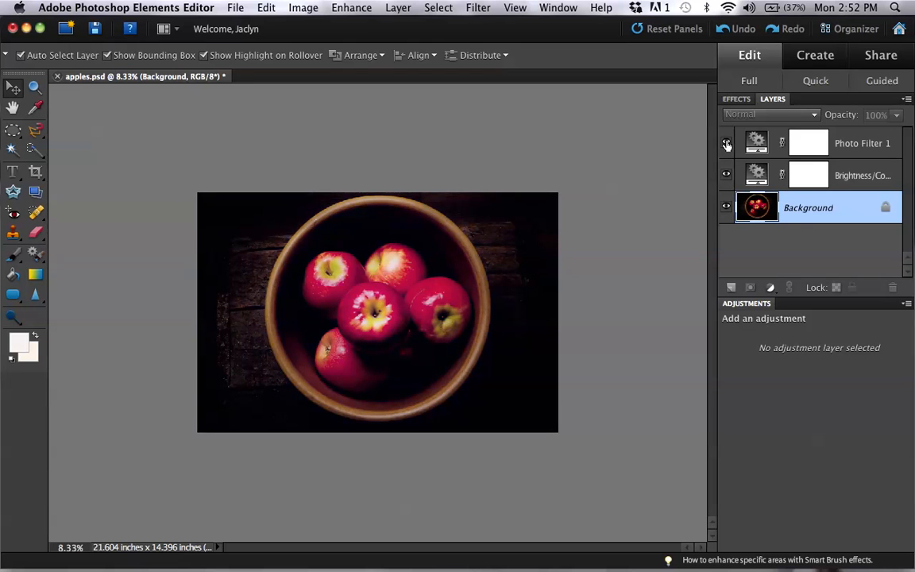
# - Add a Levels adjustment layer with default settings directly above the Background layer and set its black output level to 17
pyautogui.click(907, 304)
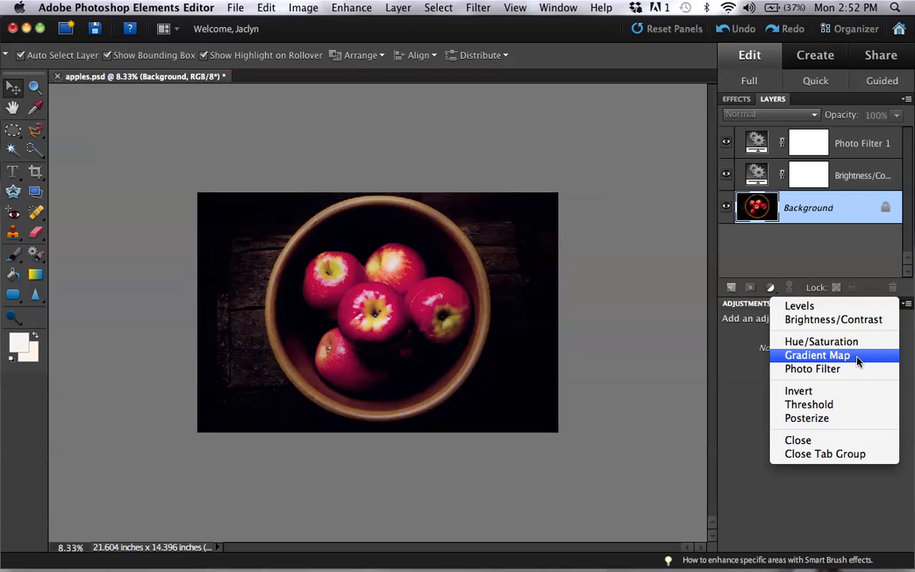
pyautogui.click(867, 312)
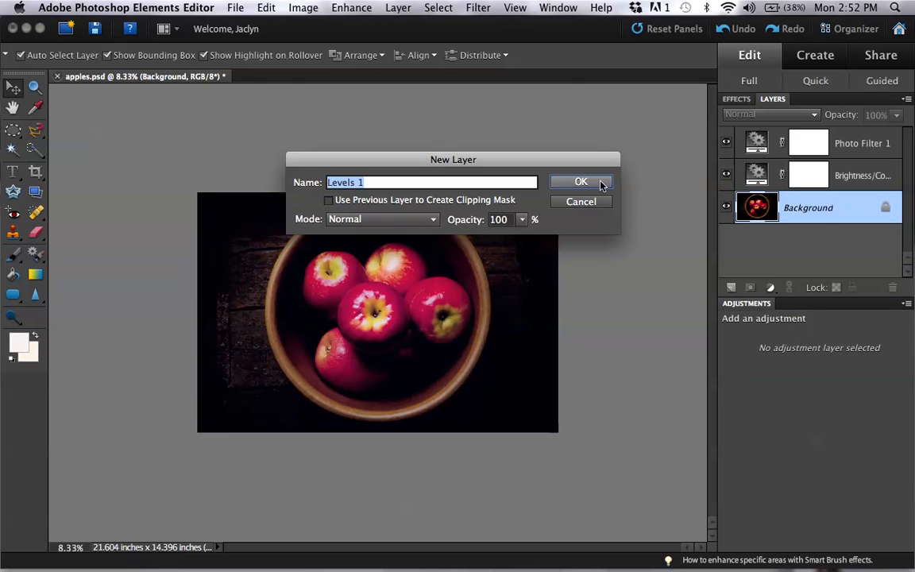
pyautogui.click(584, 182)
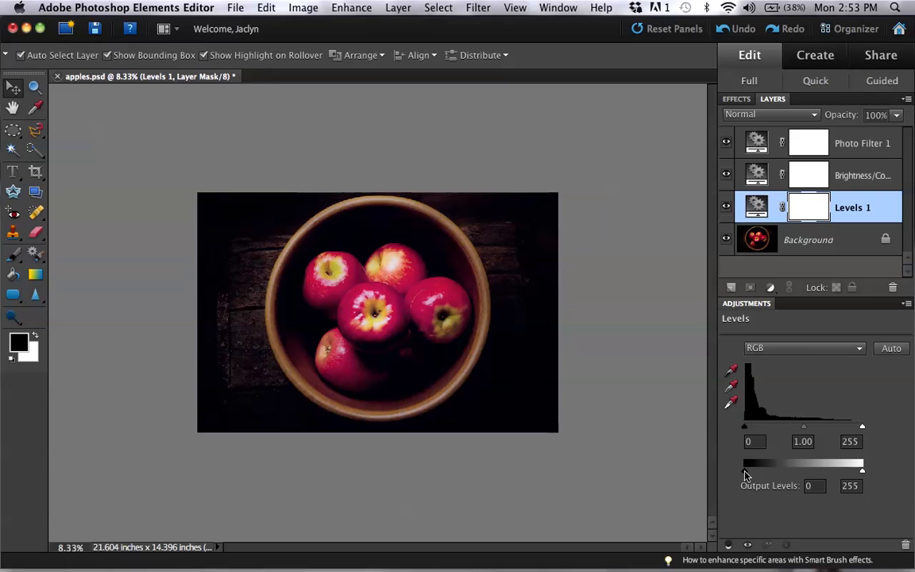
pyautogui.moveTo(744, 475); pyautogui.dragTo(755, 474)
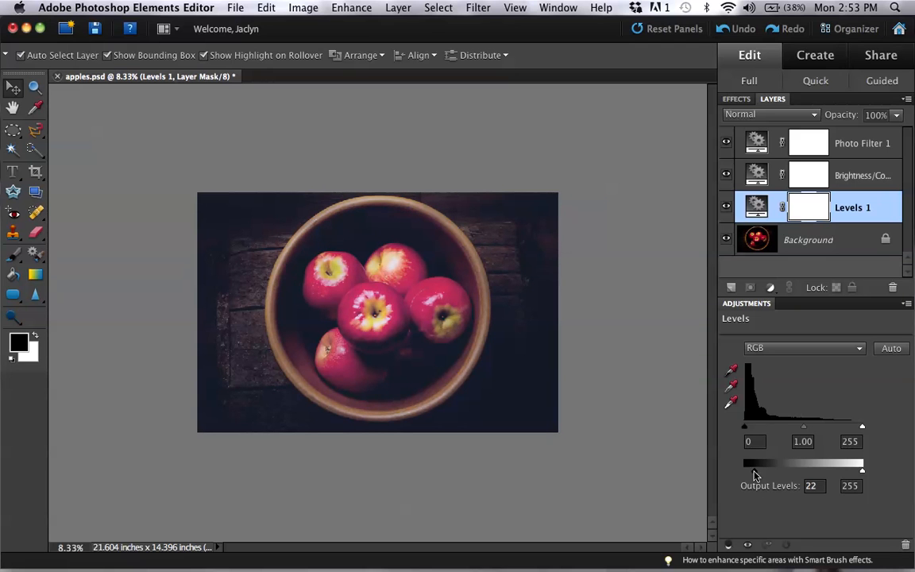
pyautogui.moveTo(754, 475); pyautogui.dragTo(753, 475)
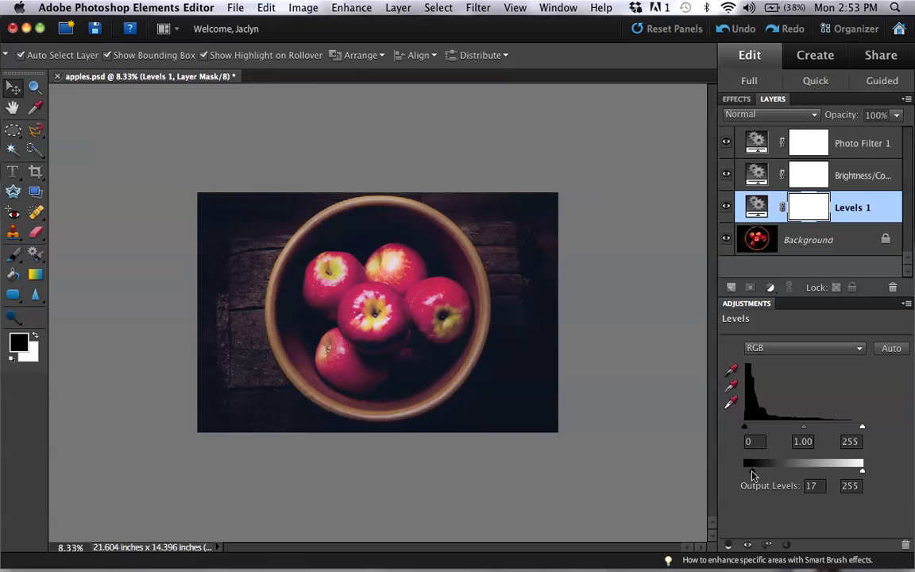
# - Hide all three adjustment layers to view the original, and show them one by one from Levels up to Photo Filter
pyautogui.click(725, 207)
pyautogui.click(726, 175)
pyautogui.click(726, 143)
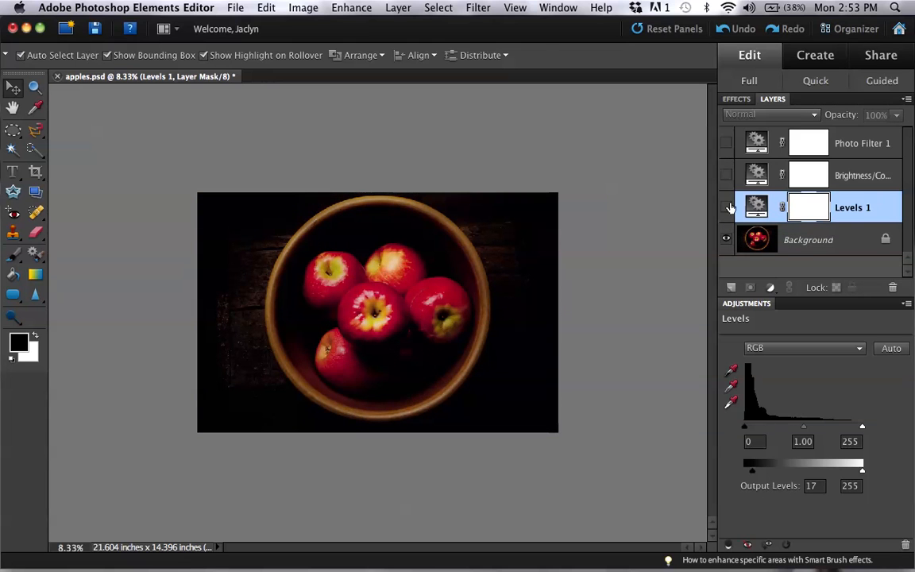
pyautogui.click(784, 239)
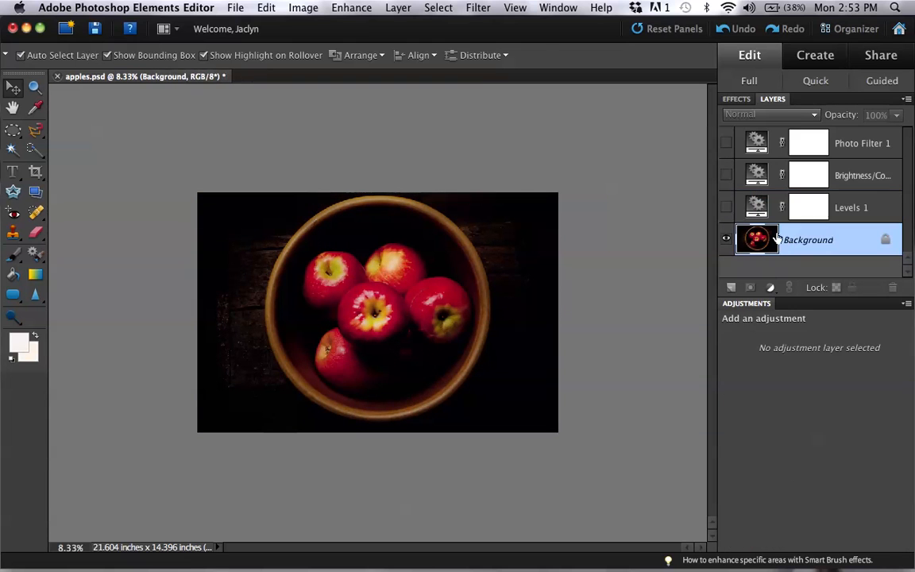
pyautogui.click(726, 207)
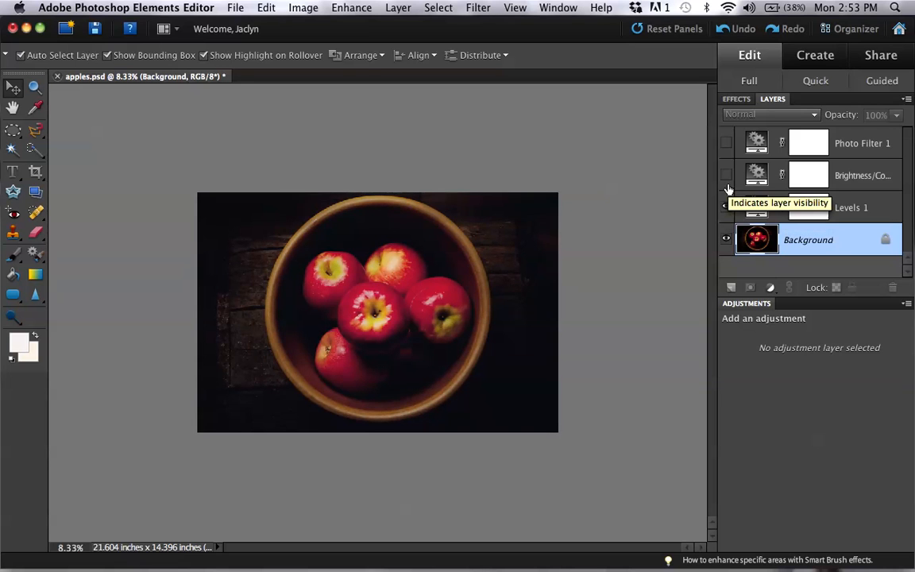
pyautogui.click(727, 181)
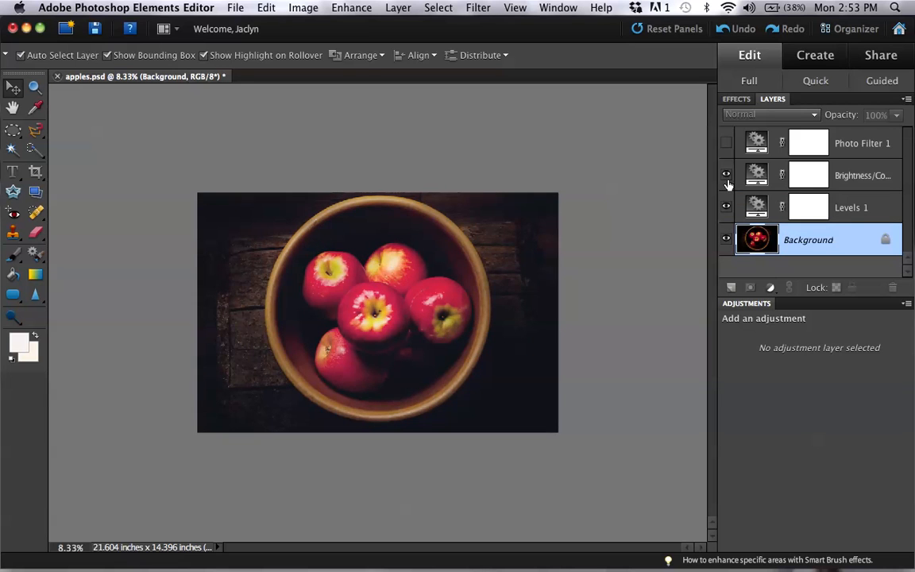
pyautogui.click(726, 142)
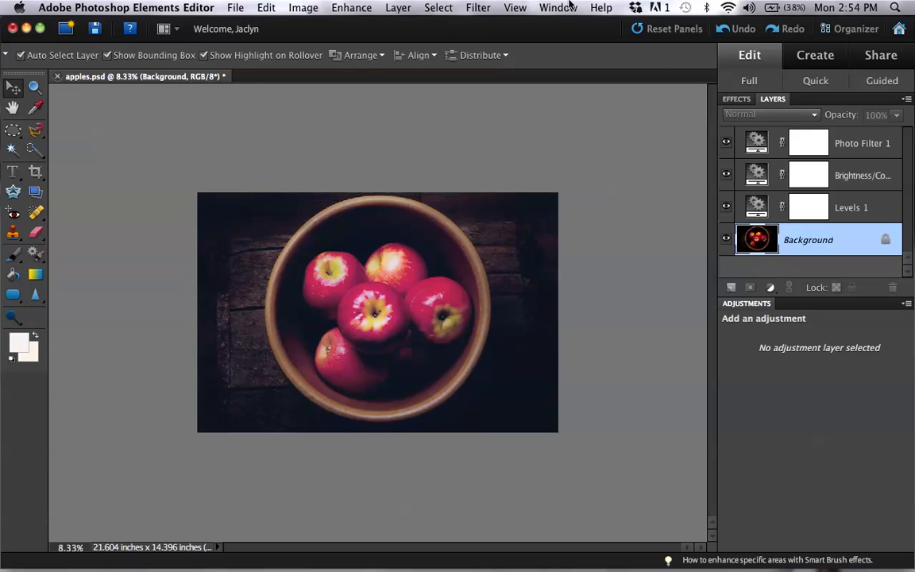
# - Display the Color Swatches panel, collapse it, and expand the Adjustments panel again
pyautogui.click(568, 6)
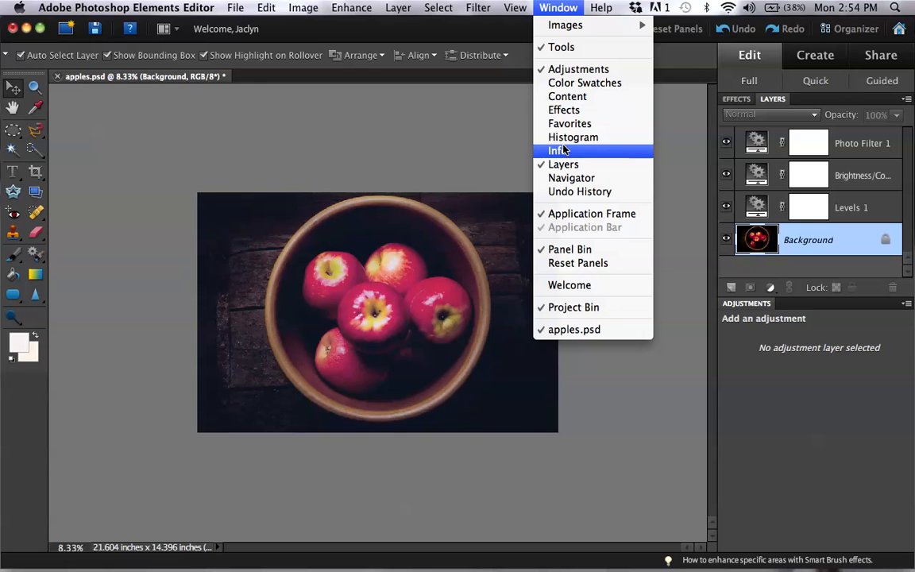
pyautogui.click(592, 84)
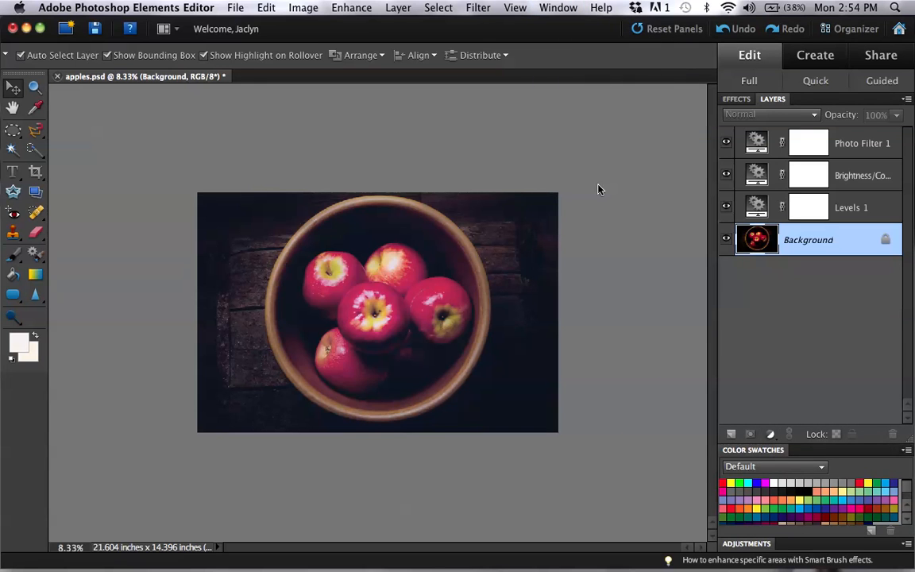
pyautogui.click(559, 8)
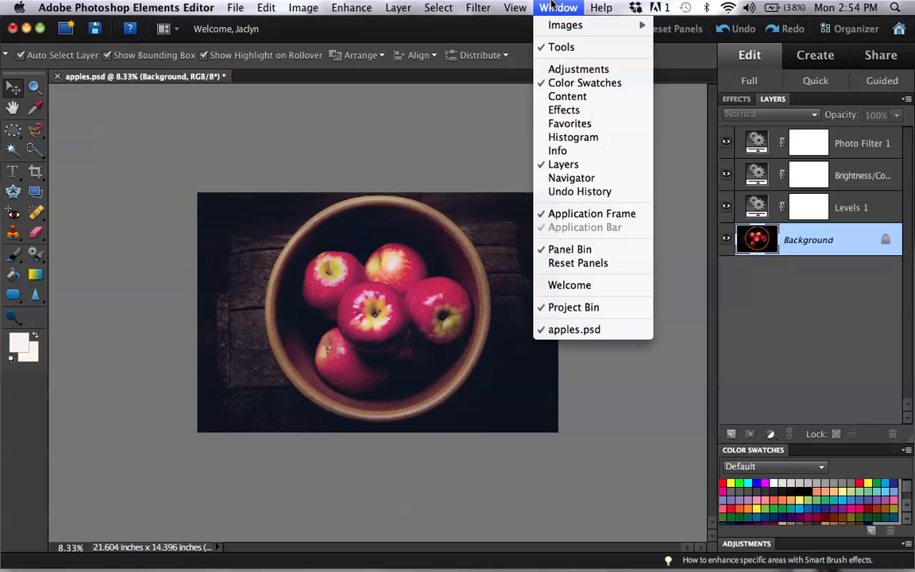
pyautogui.click(574, 82)
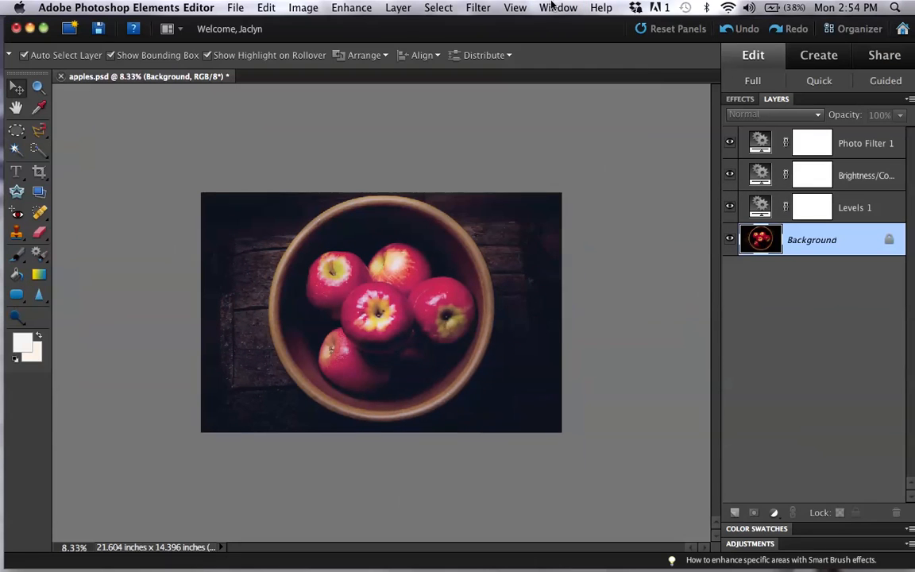
pyautogui.click(559, 7)
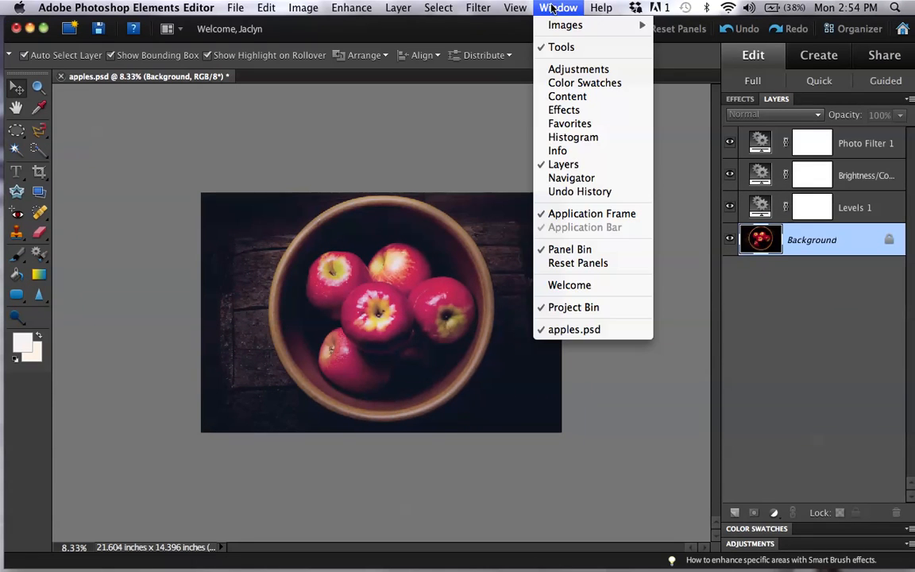
pyautogui.click(555, 69)
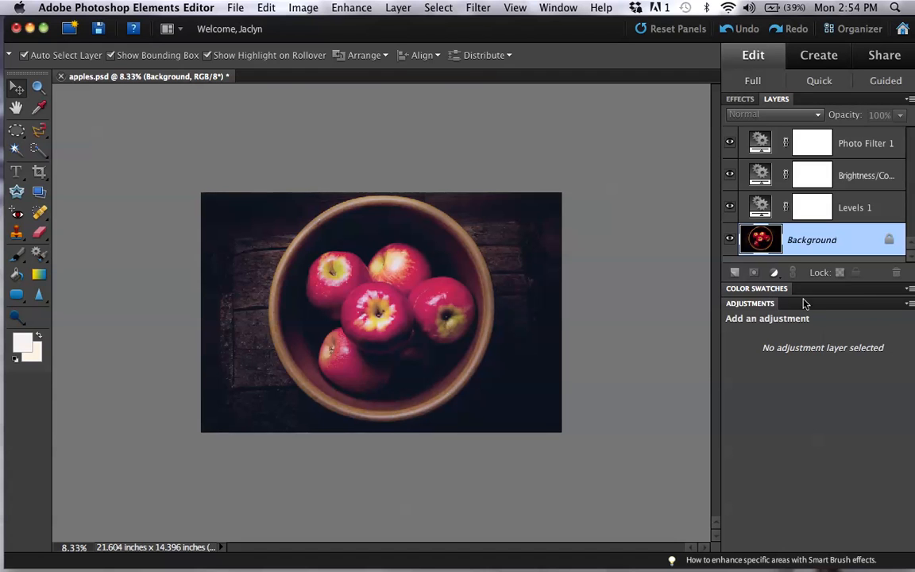
# - Try applying the Butterscotch Vintage effect to the apples photo, and undo it
pyautogui.click(911, 307)
pyautogui.click(912, 307)
pyautogui.click(740, 98)
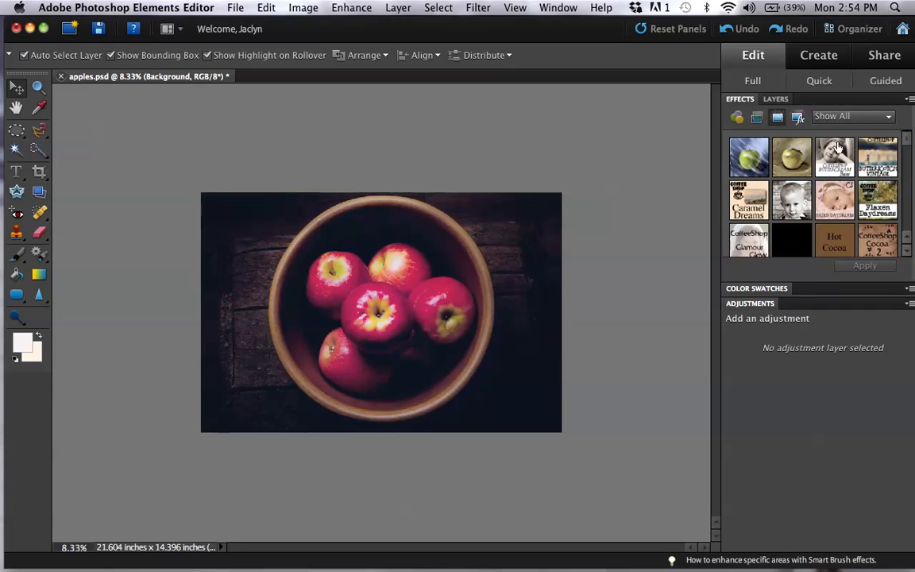
pyautogui.click(878, 162)
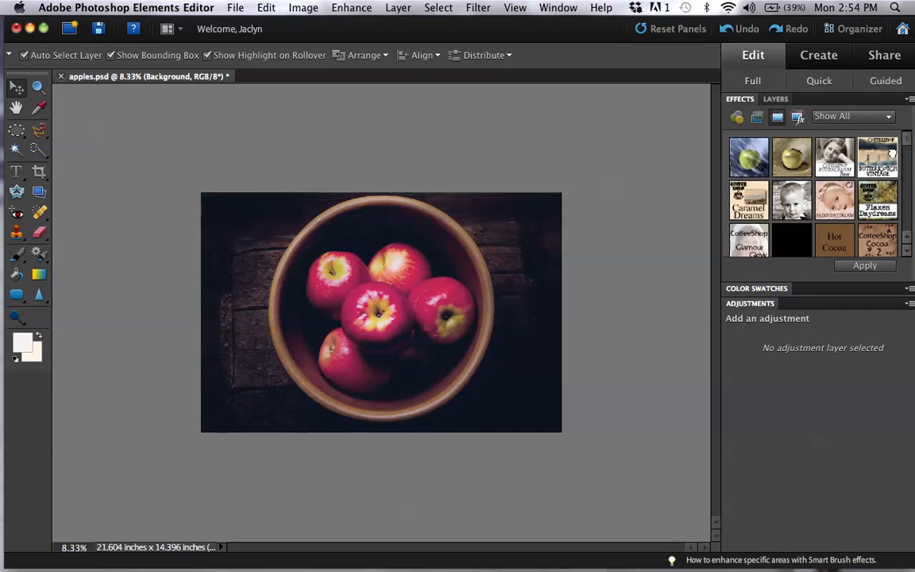
pyautogui.doubleClick(878, 163)
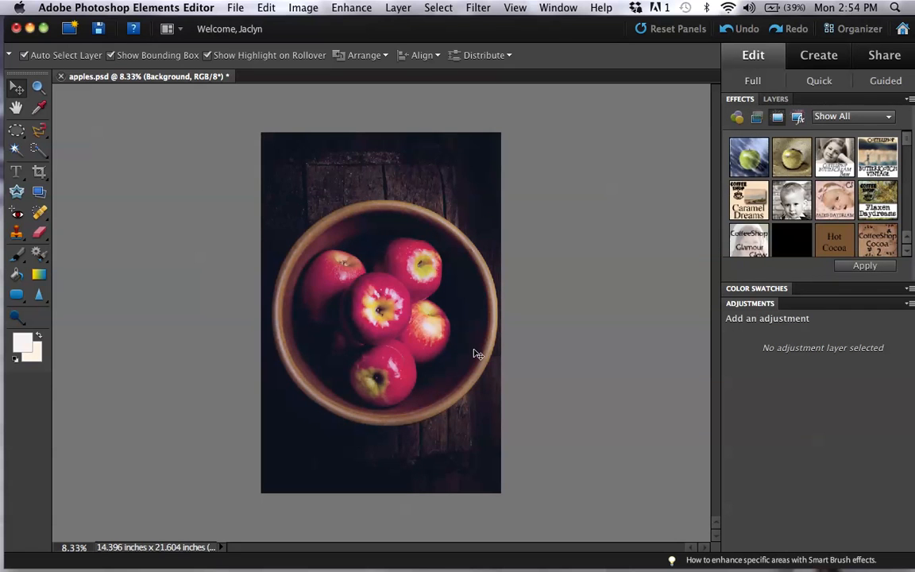
pyautogui.press('z')
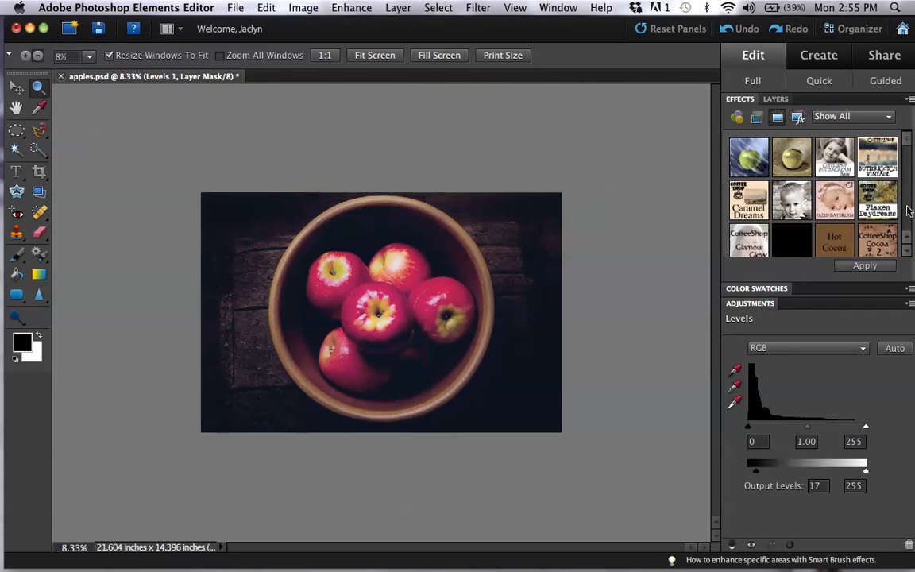
# - Look through more effects, return to the layer list and minimize the editor window
pyautogui.scroll(-3, 910, 210)
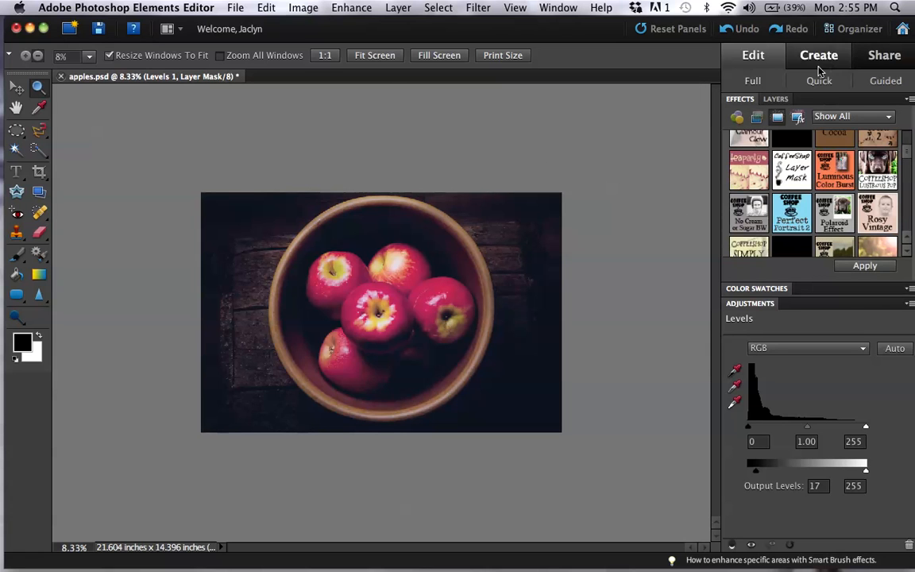
pyautogui.click(775, 97)
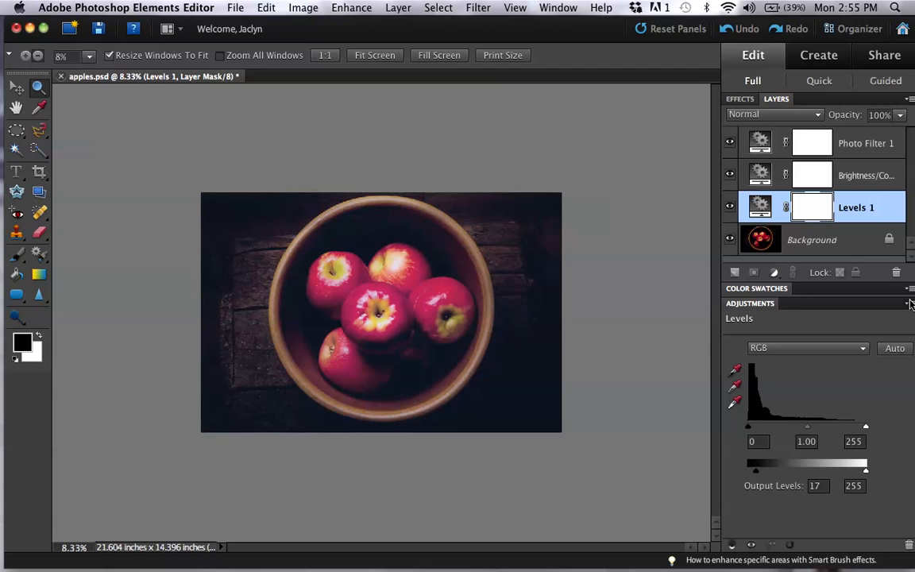
pyautogui.click(29, 29)
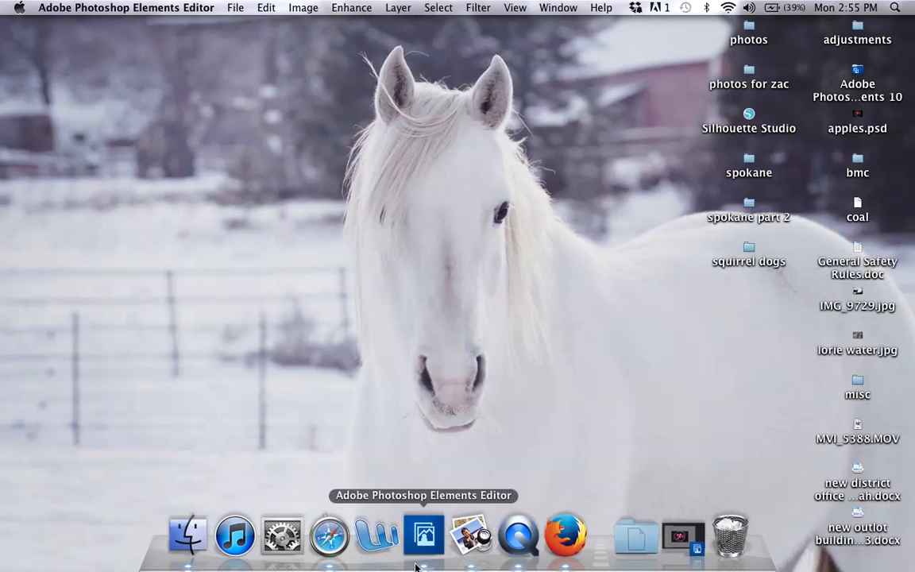
# - Restore the minimized Photoshop Elements Editor window and zoom in on the apples photo
pyautogui.click(423, 536)
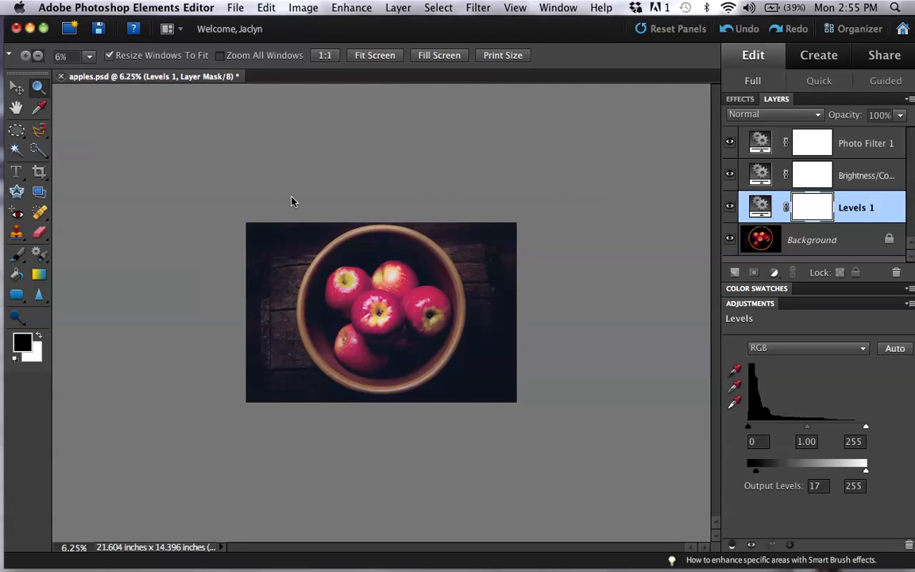
pyautogui.click(28, 58)
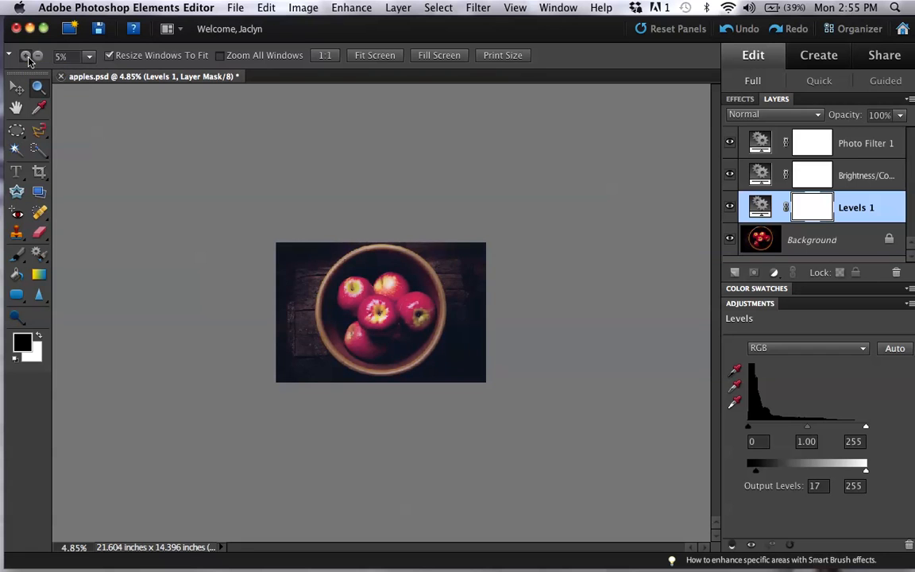
pyautogui.click(357, 271)
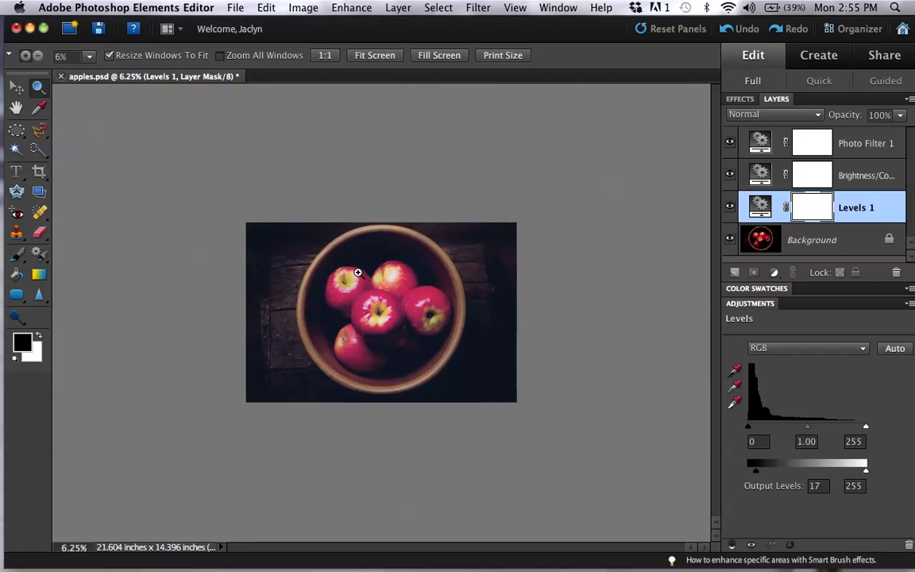
pyautogui.click(358, 272)
# - Try saving a JPEG copy of the edited photo as apples.jpg in the photos folder
pyautogui.click(232, 7)
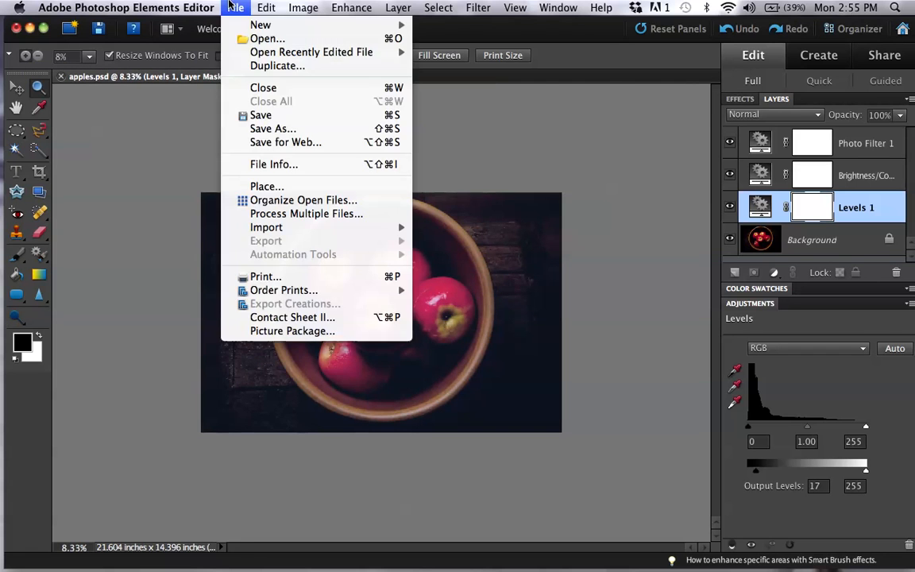
pyautogui.click(317, 128)
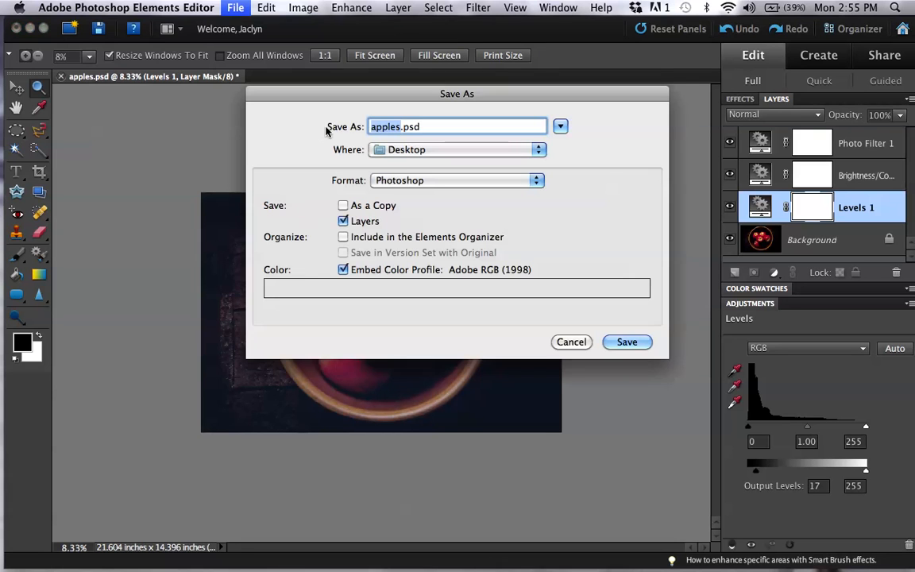
pyautogui.click(433, 180)
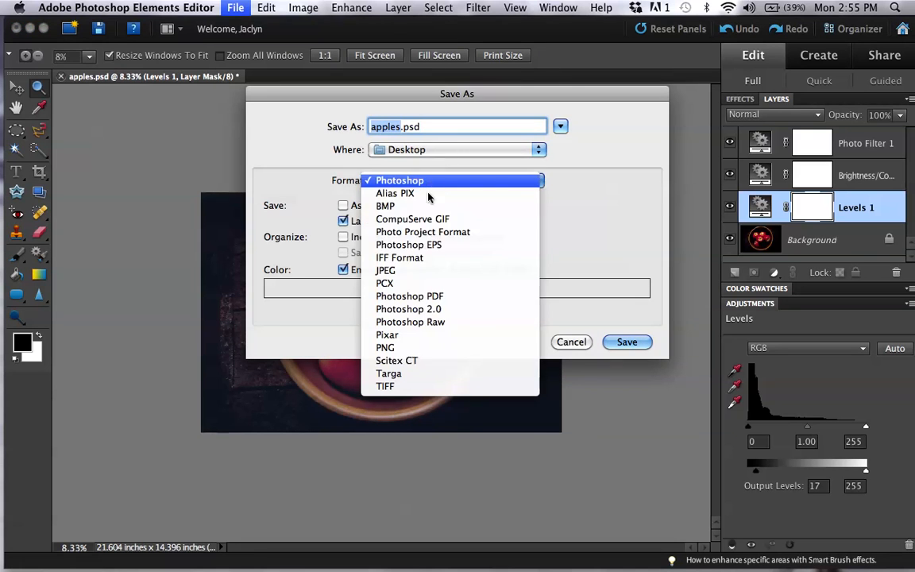
pyautogui.click(427, 270)
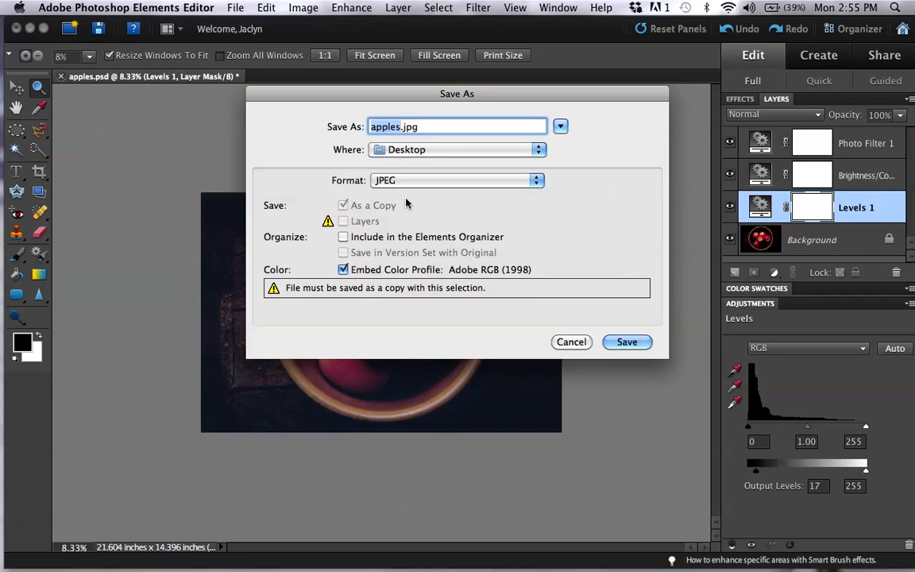
pyautogui.click(438, 150)
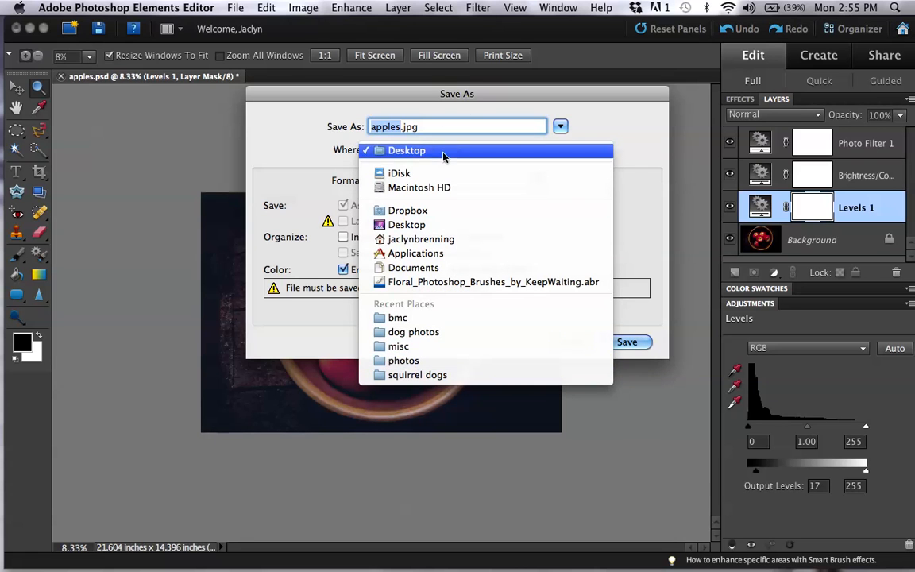
pyautogui.click(419, 362)
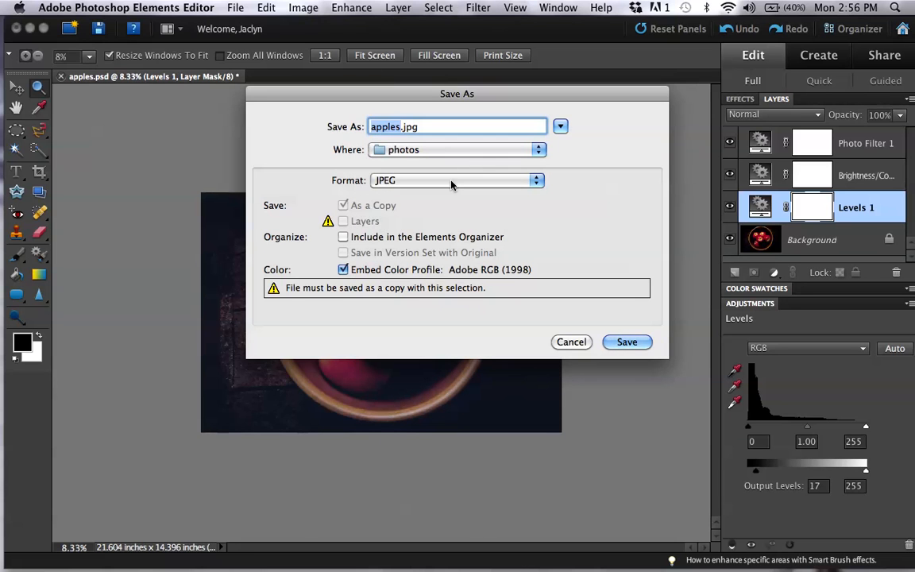
pyautogui.click(627, 343)
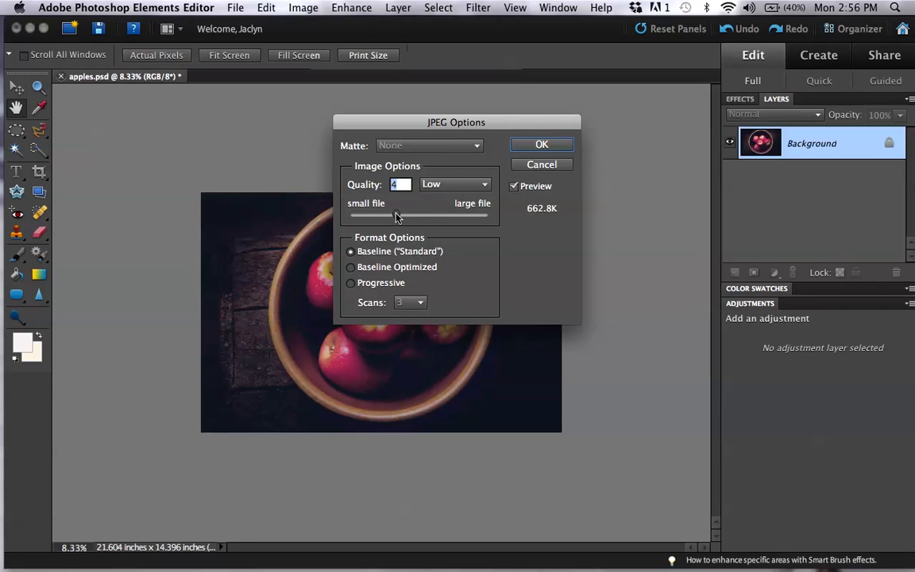
# - Try JPEG quality 12 (Maximum) and quality 0 (Low) for the copy, and cancel the JPEG options
pyautogui.moveTo(397, 217); pyautogui.dragTo(490, 220)
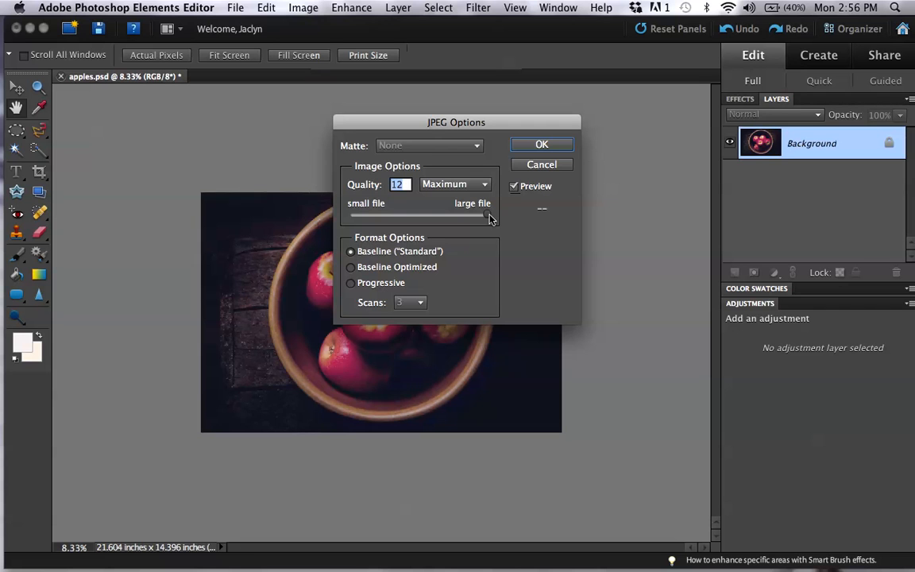
pyautogui.moveTo(489, 220); pyautogui.dragTo(350, 202)
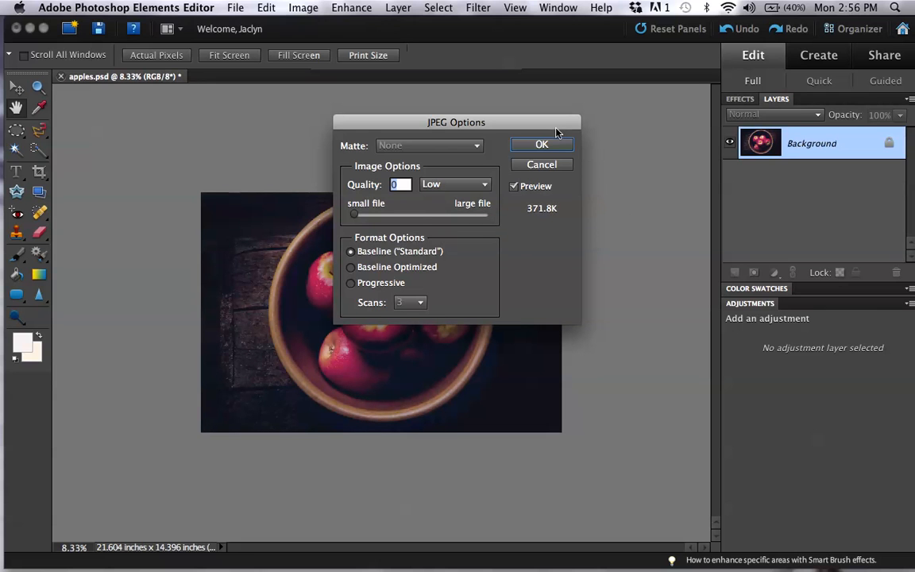
pyautogui.click(534, 166)
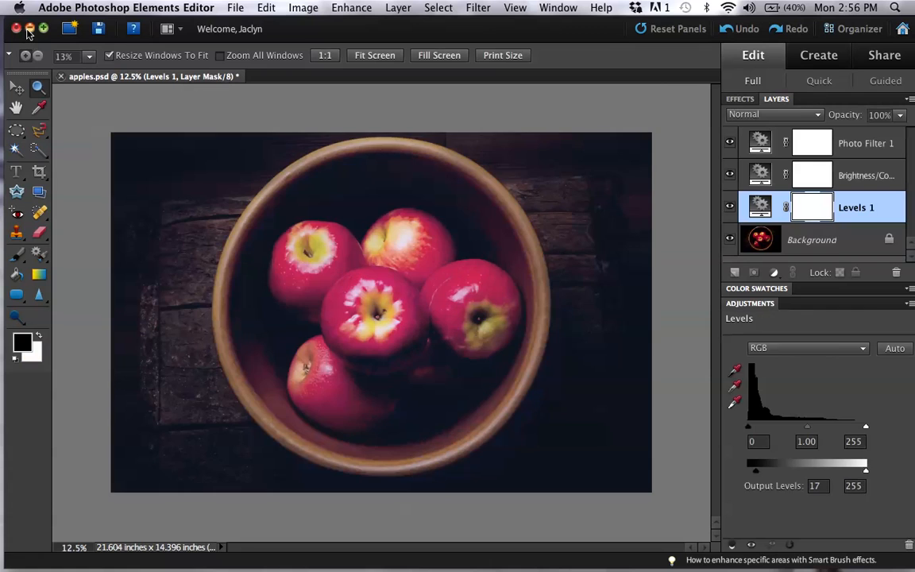
# - Minimize the editor window and bring up the Dock on the desktop
pyautogui.click(28, 28)
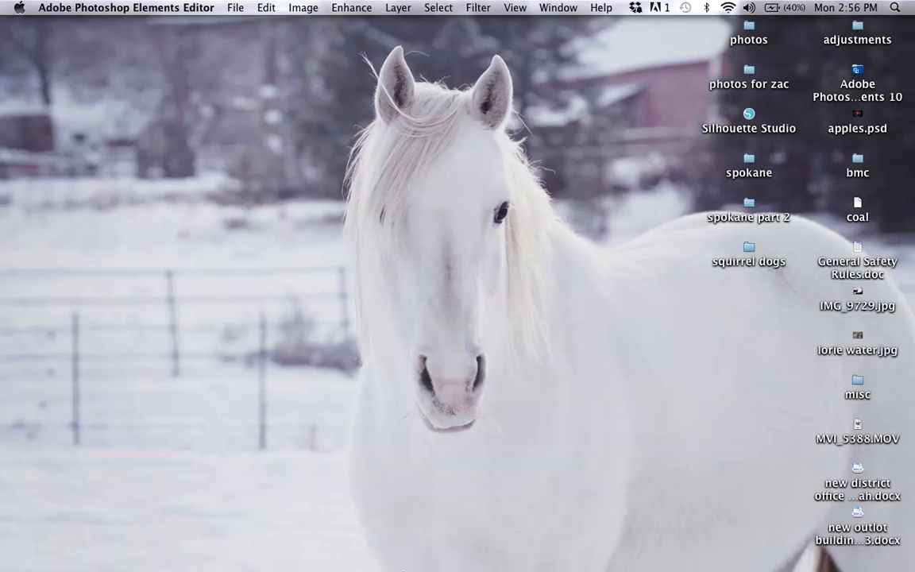
pyautogui.moveTo(403, 567)
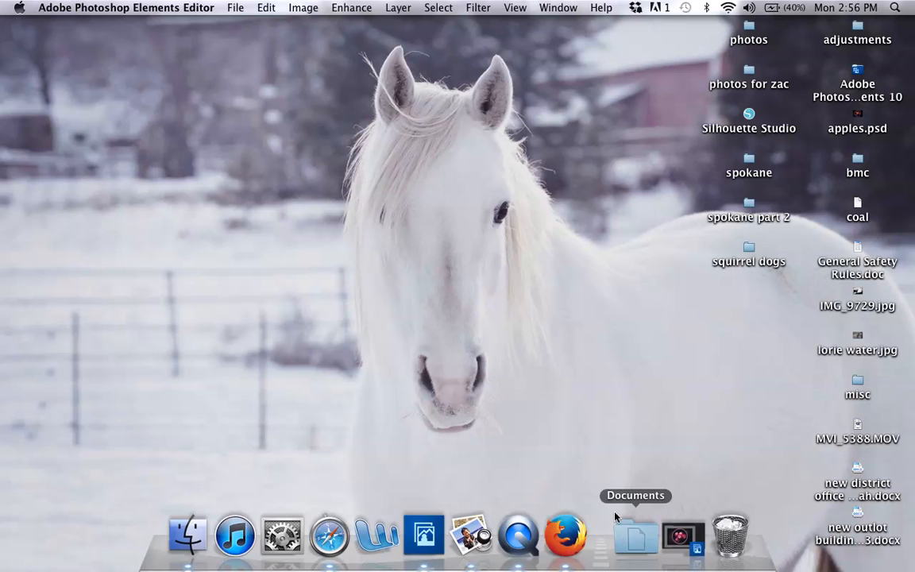